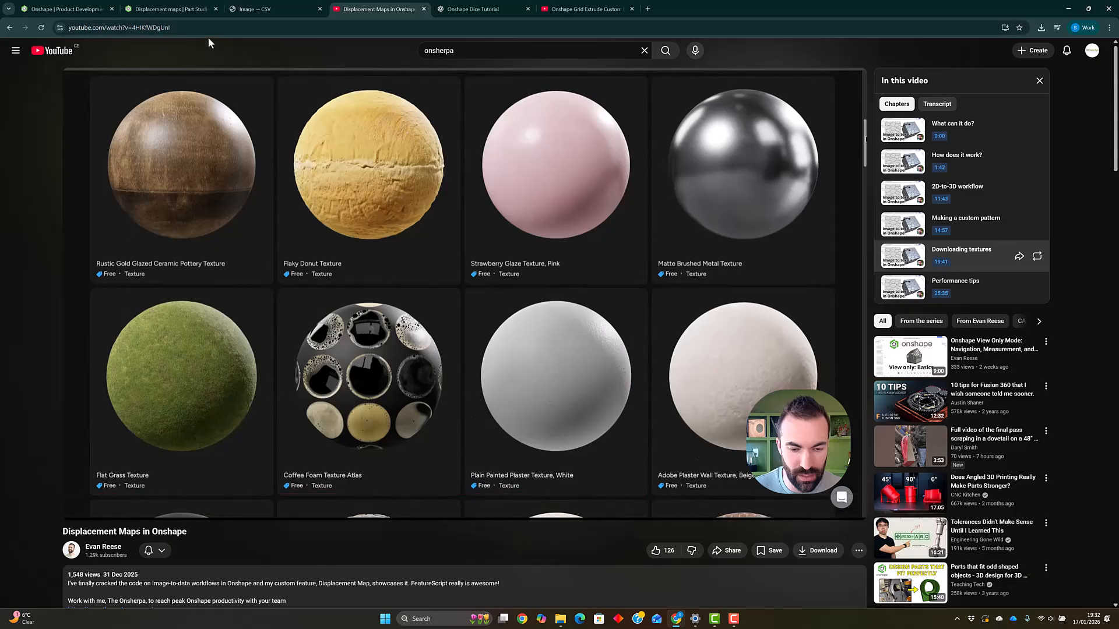
- Scrub through the Displacement Maps in Onshape tutorial video to review the texture download and image conversion sections
{"action": "left_click", "coordinate": [679, 502]}
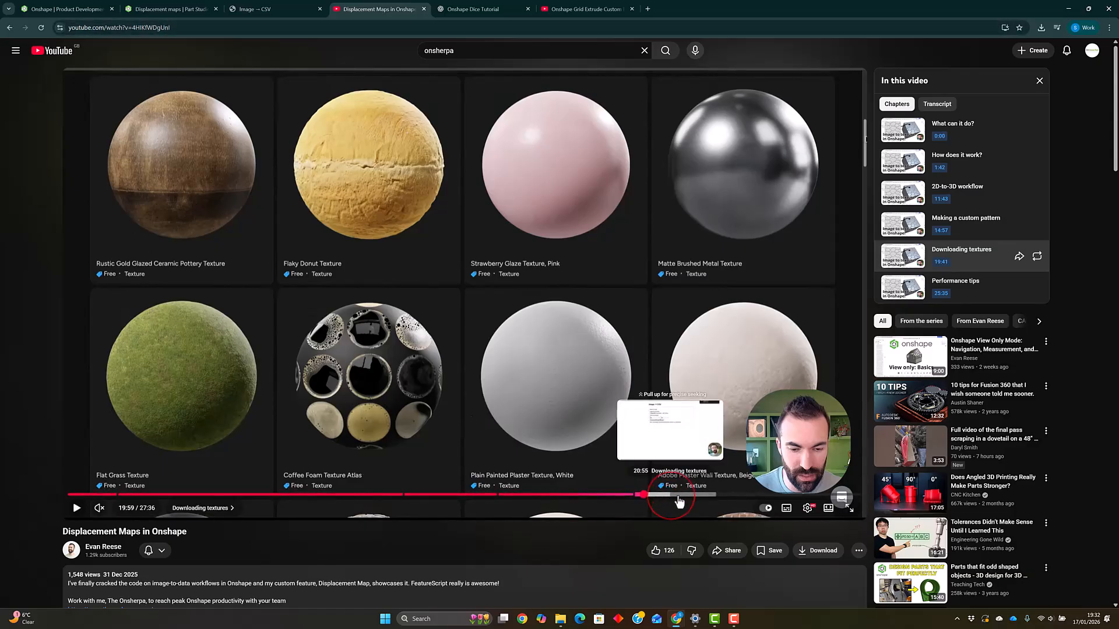
{"action": "left_click_drag", "start_coordinate": [679, 501], "coordinate": [673, 500]}
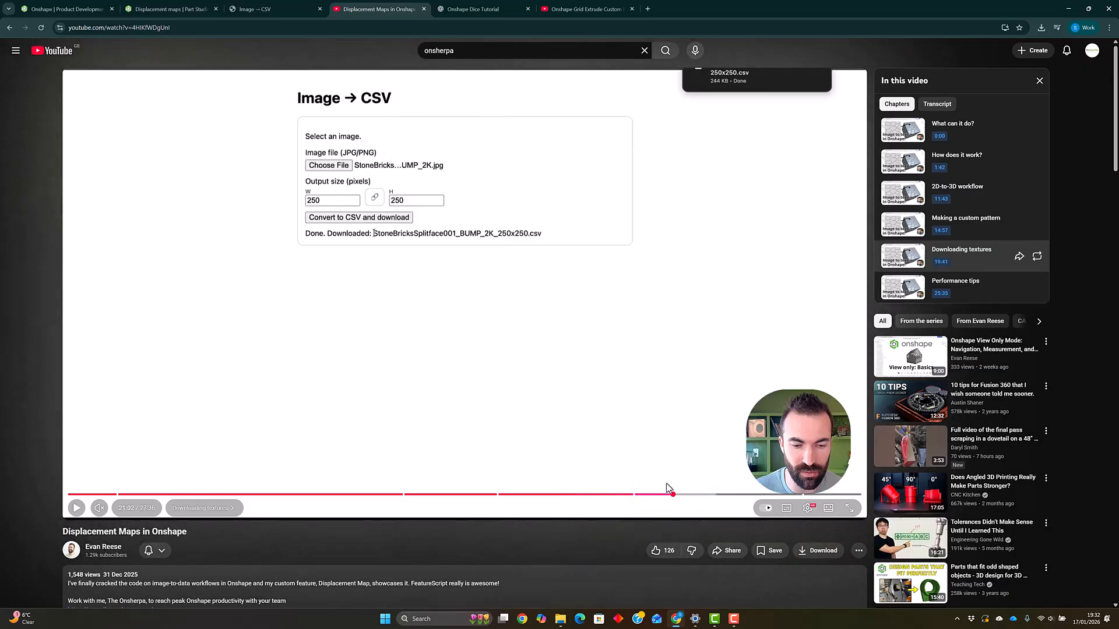
{"action": "left_click_drag", "start_coordinate": [668, 492], "coordinate": [726, 500]}
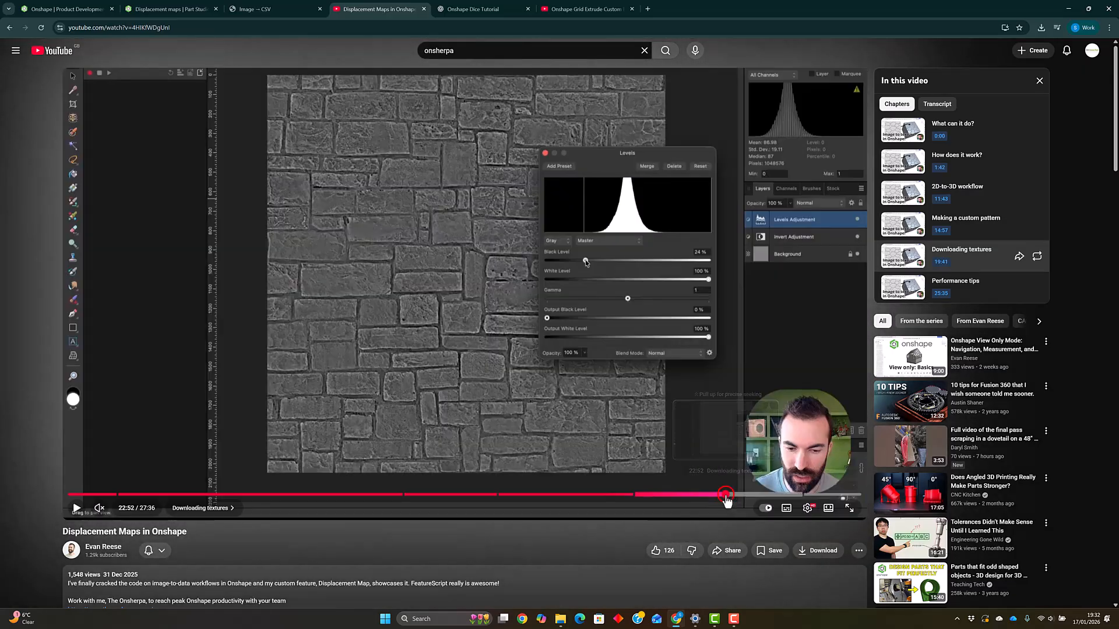
{"action": "left_click", "coordinate": [763, 496]}
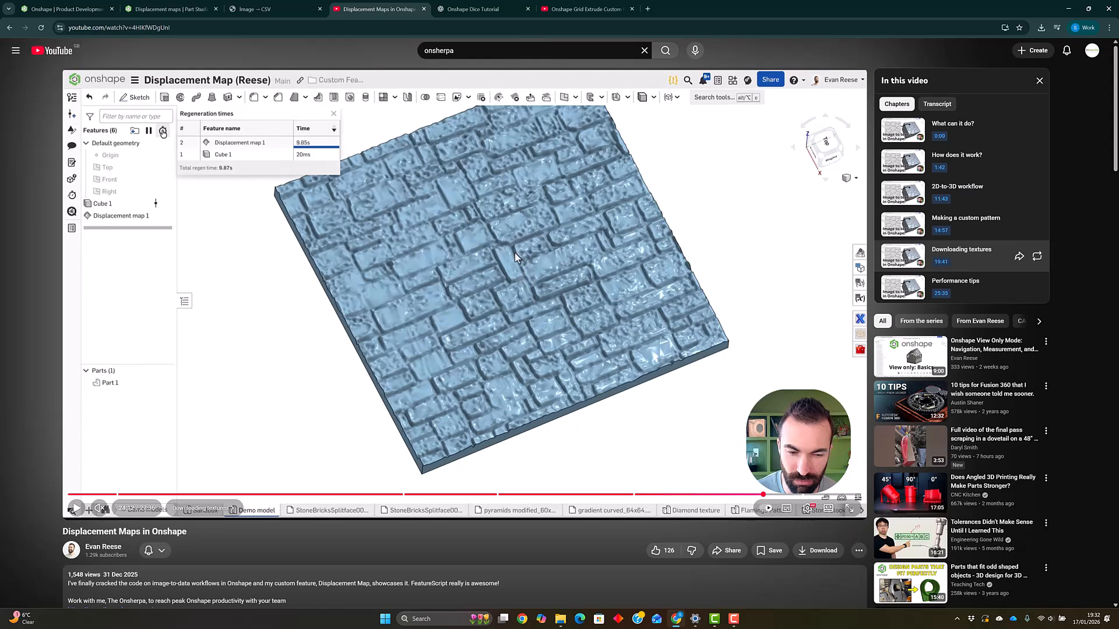
- Switch to the Displacement maps Part Studio, set an isometric view, and start a new sketch on the Front plane
{"action": "left_click", "coordinate": [157, 9]}
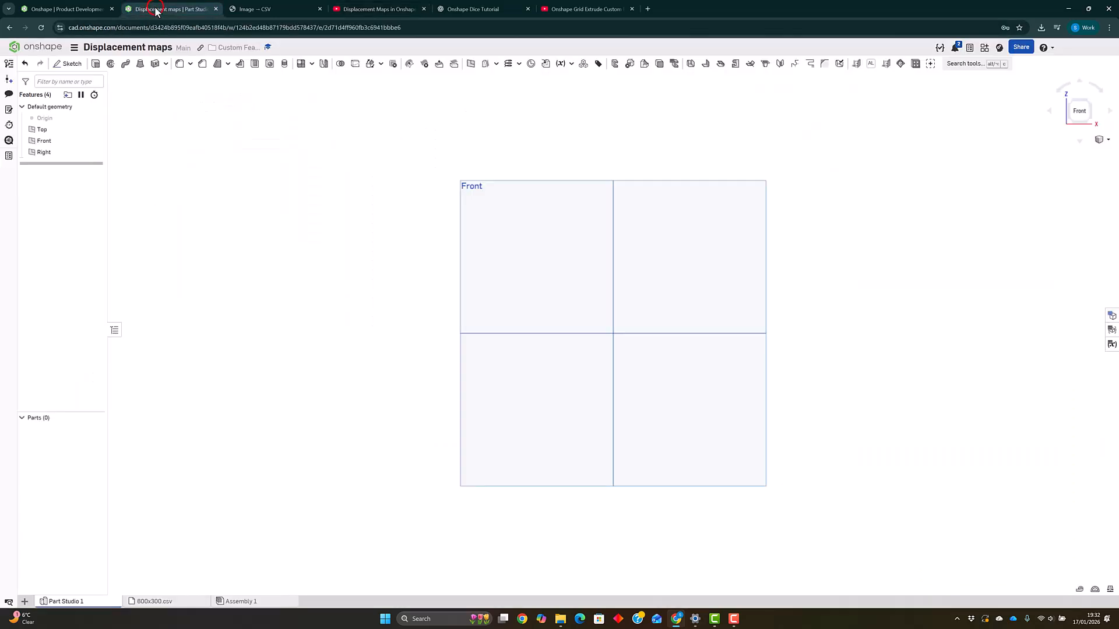
{"action": "left_click", "coordinate": [1106, 140]}
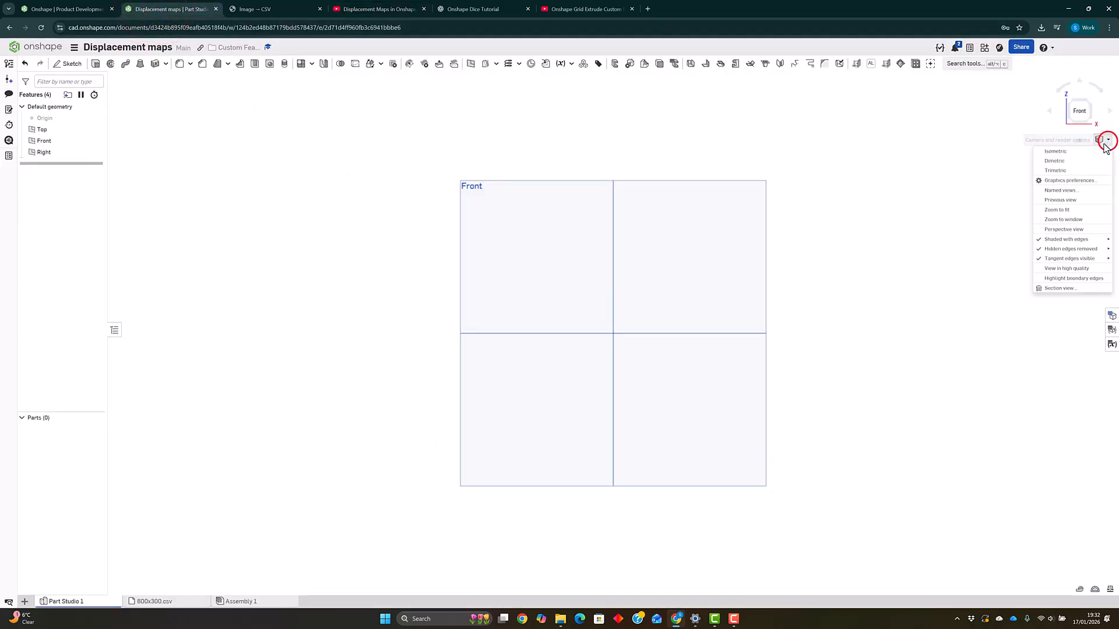
{"action": "left_click", "coordinate": [1057, 152]}
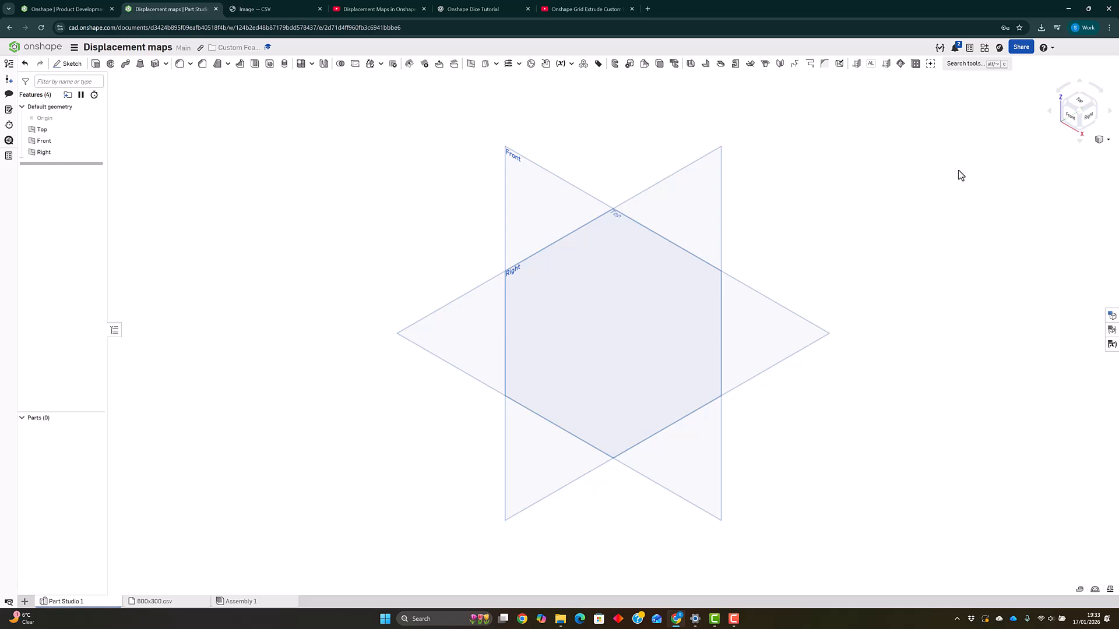
{"action": "left_click", "coordinate": [65, 65]}
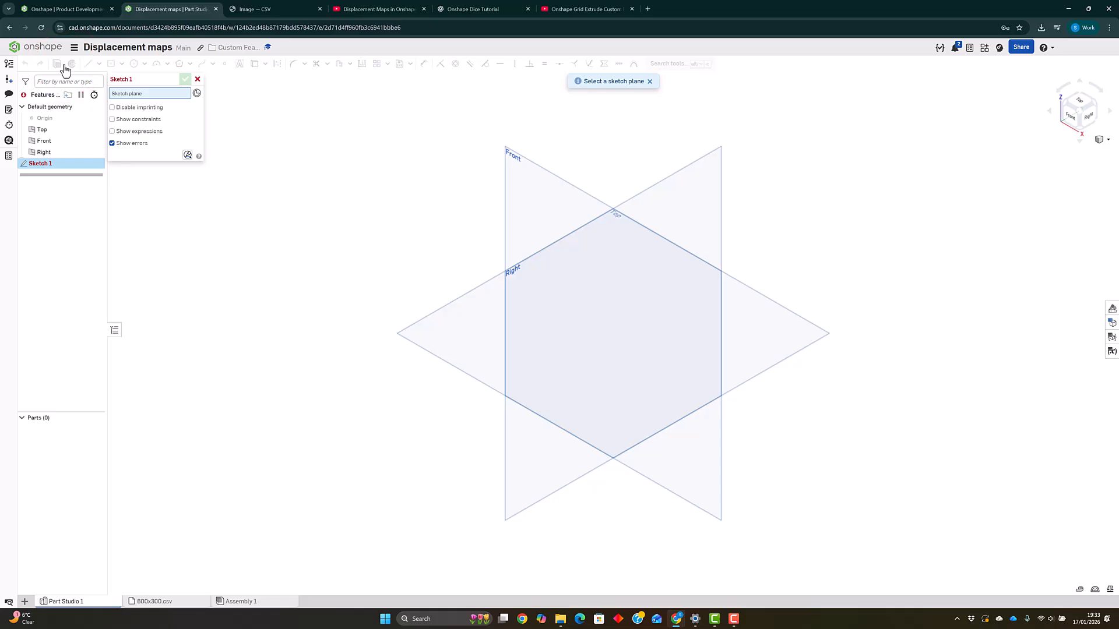
{"action": "left_click", "coordinate": [51, 143]}
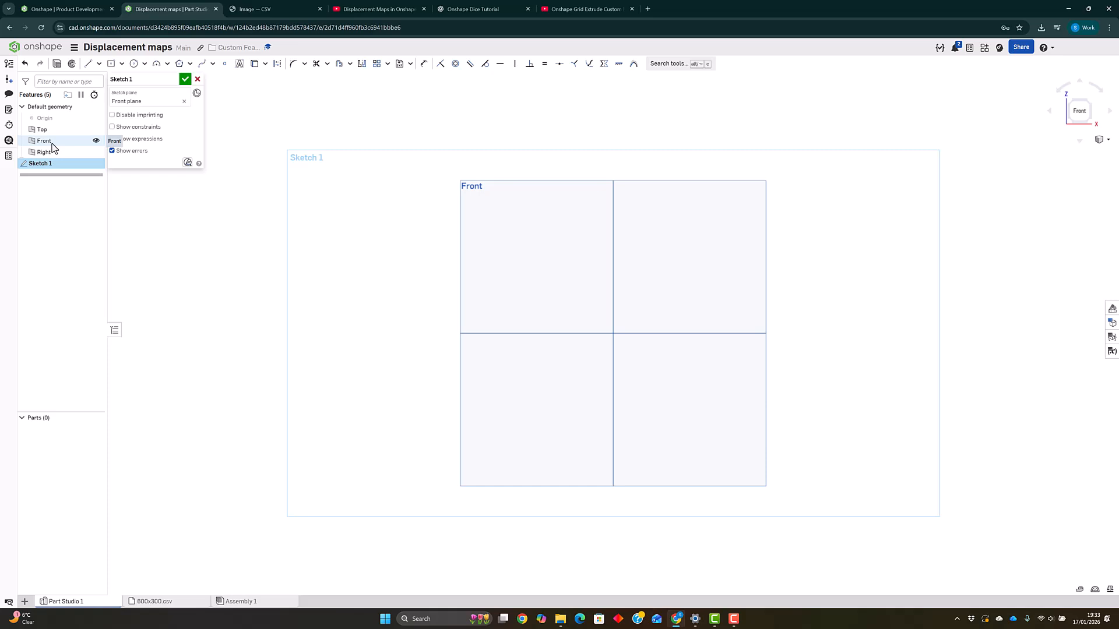
- Draw a center-point rectangle on the origin, 150 mm wide and 100 mm tall, and finish the sketch
{"action": "left_click", "coordinate": [122, 64]}
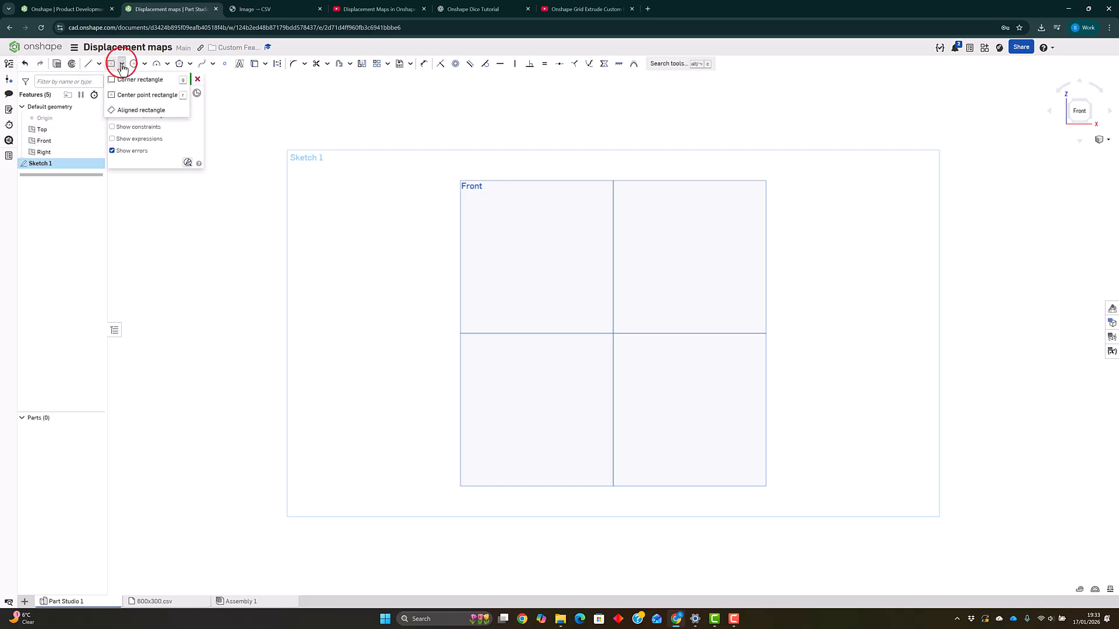
{"action": "left_click", "coordinate": [126, 98]}
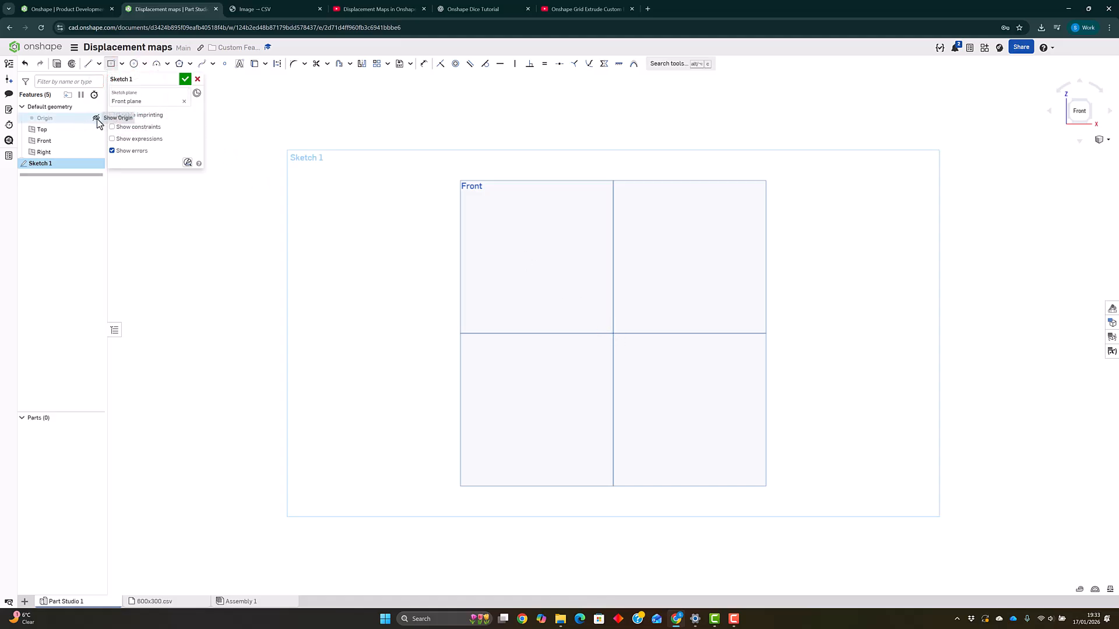
{"action": "left_click", "coordinate": [96, 118]}
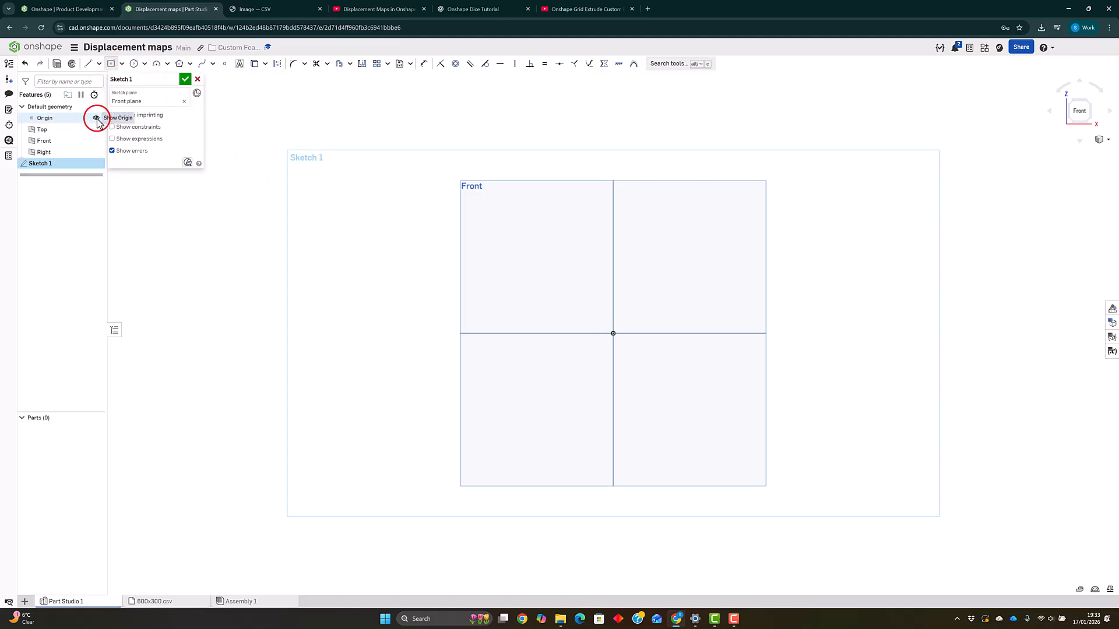
{"action": "left_click", "coordinate": [613, 334]}
{"action": "left_click", "coordinate": [745, 247]}
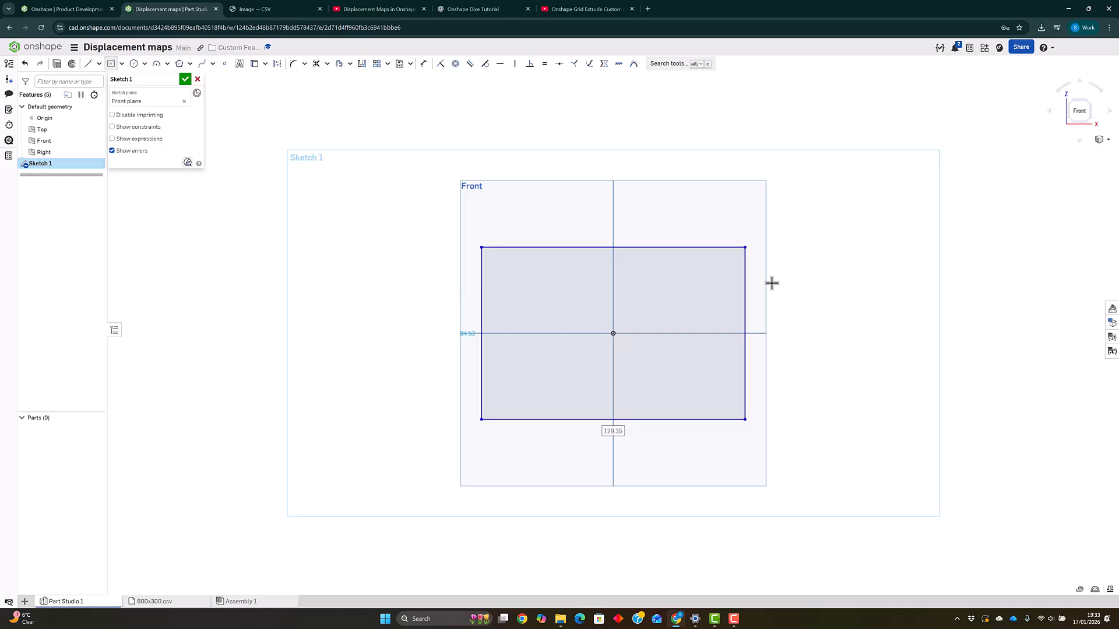
{"action": "type", "text": "150"}
{"action": "key", "text": "Return"}
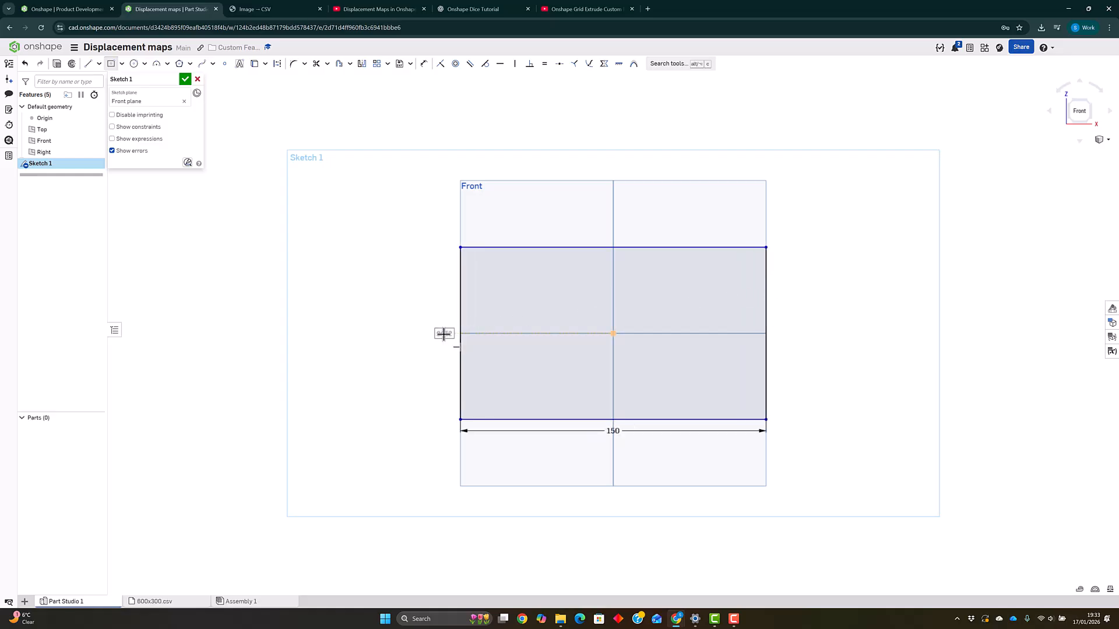
{"action": "type", "text": "75"}
{"action": "key", "text": "Return"}
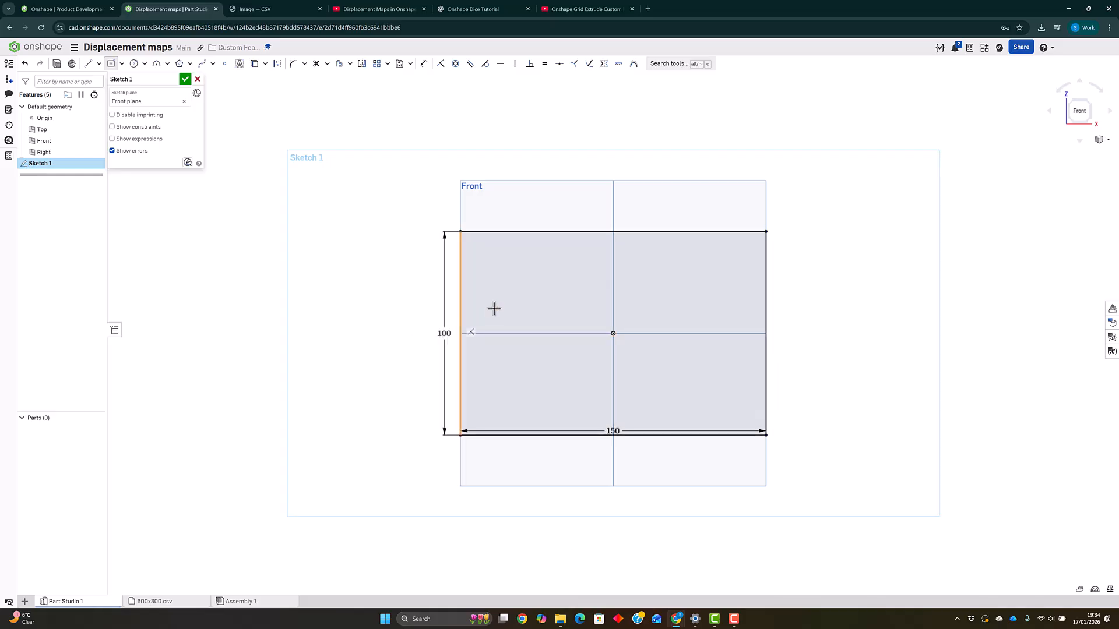
{"action": "left_click", "coordinate": [184, 80]}
- Extrude Sketch 1 as a new solid 0.25 mm deep
{"action": "left_click", "coordinate": [99, 66]}
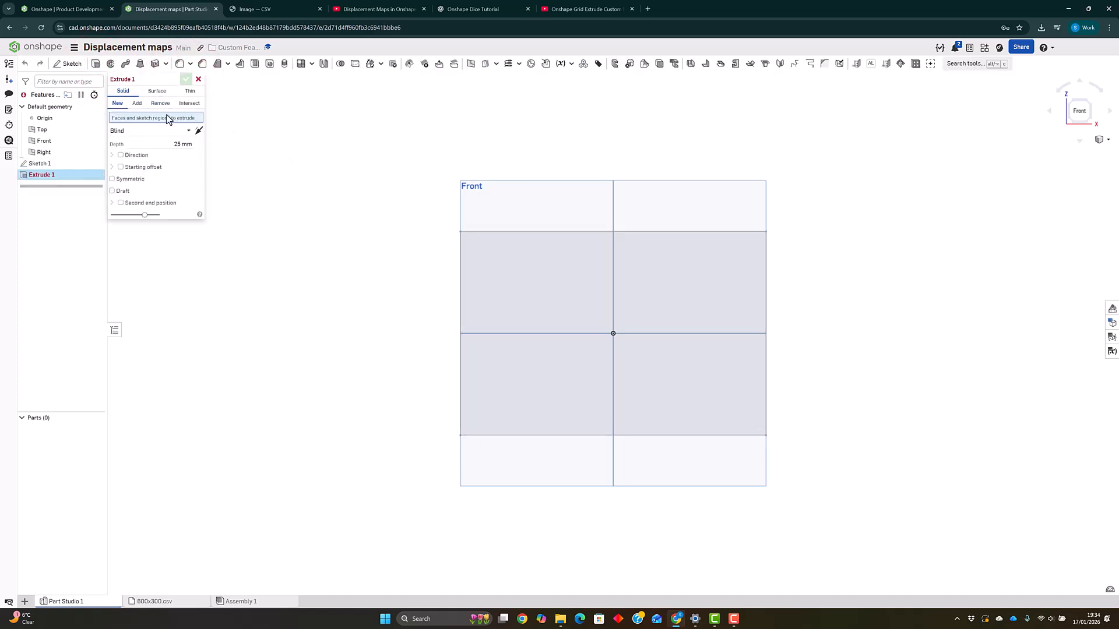
{"action": "left_click", "coordinate": [153, 117]}
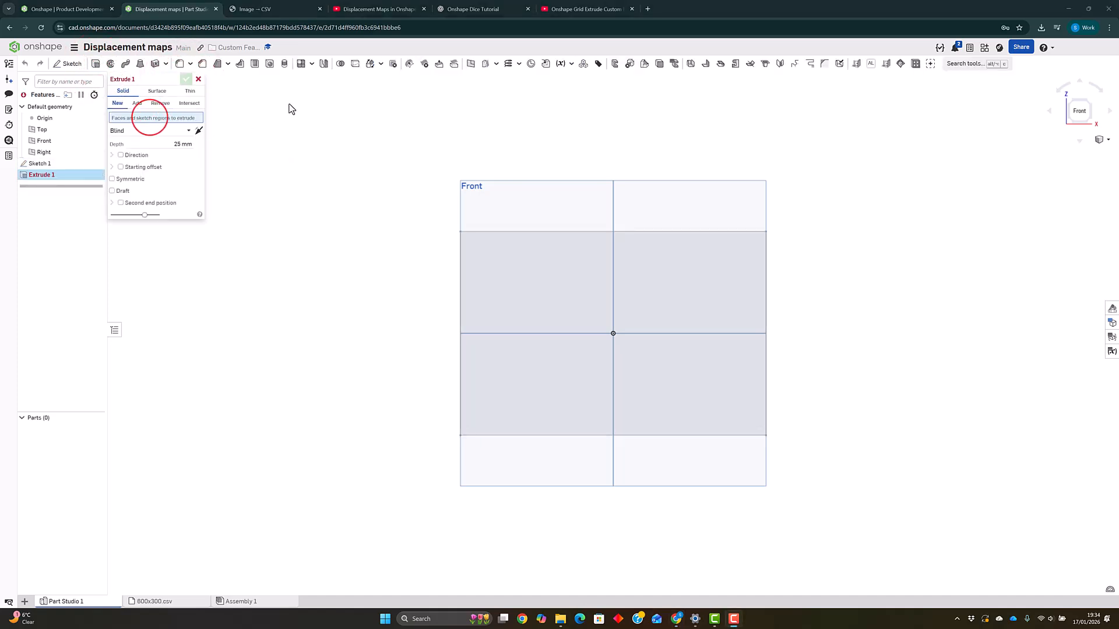
{"action": "left_click", "coordinate": [55, 163]}
{"action": "left_click", "coordinate": [170, 151]}
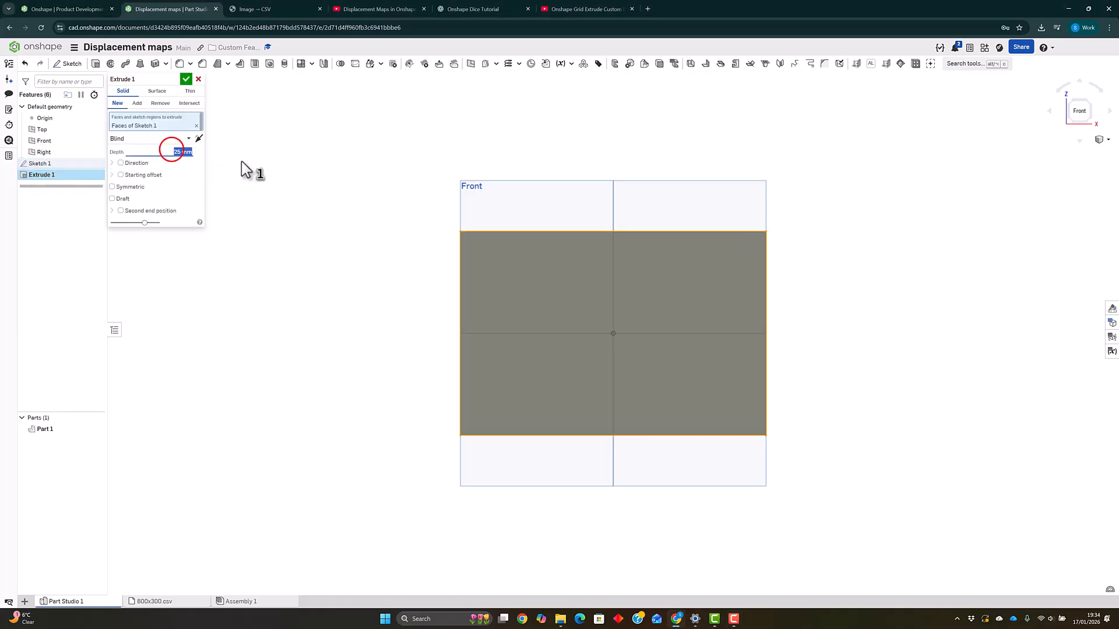
{"action": "type", "text": "0.25"}
{"action": "key", "text": "Return"}
{"action": "left_click", "coordinate": [186, 79]}
- Search the custom features from other documents for displace
{"action": "right_click_drag", "start_coordinate": [602, 347], "coordinate": [621, 331]}
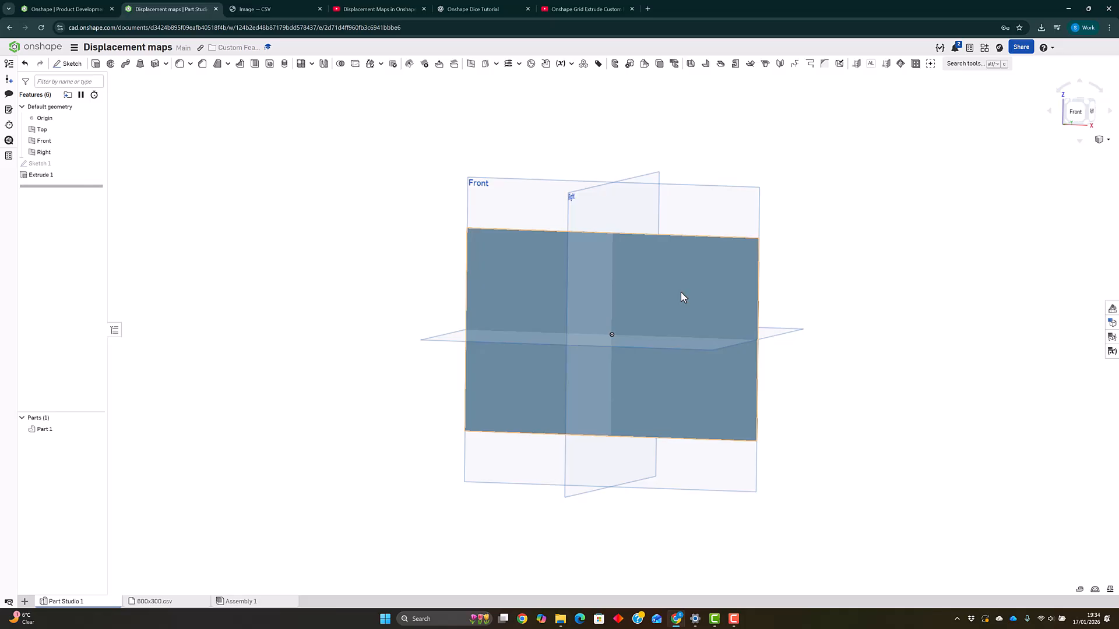
{"action": "left_click", "coordinate": [941, 232]}
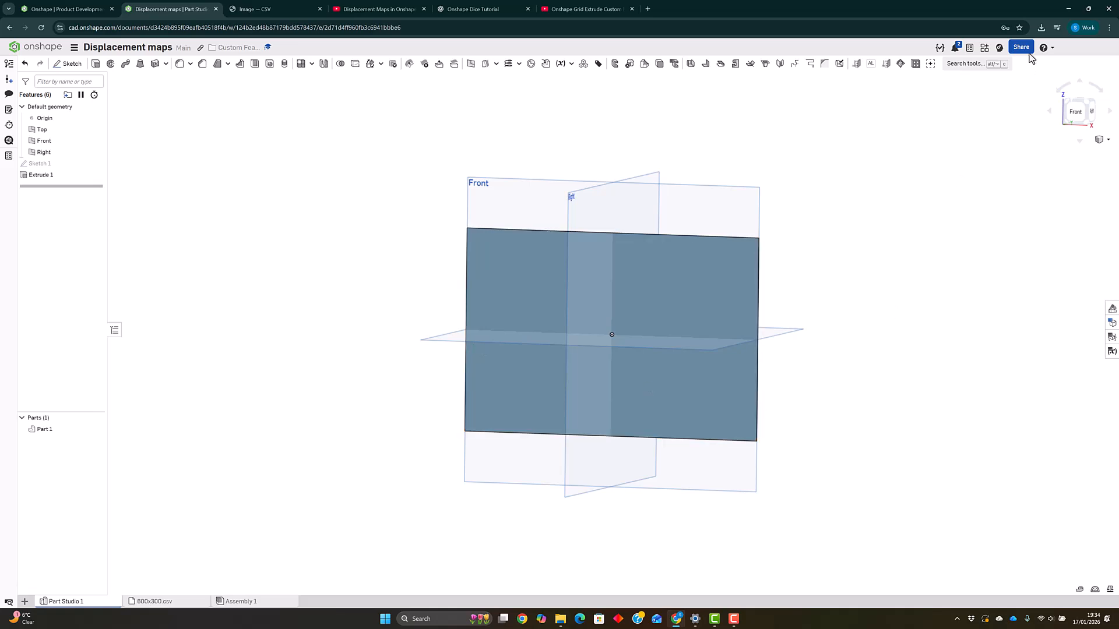
{"action": "left_click", "coordinate": [930, 64]}
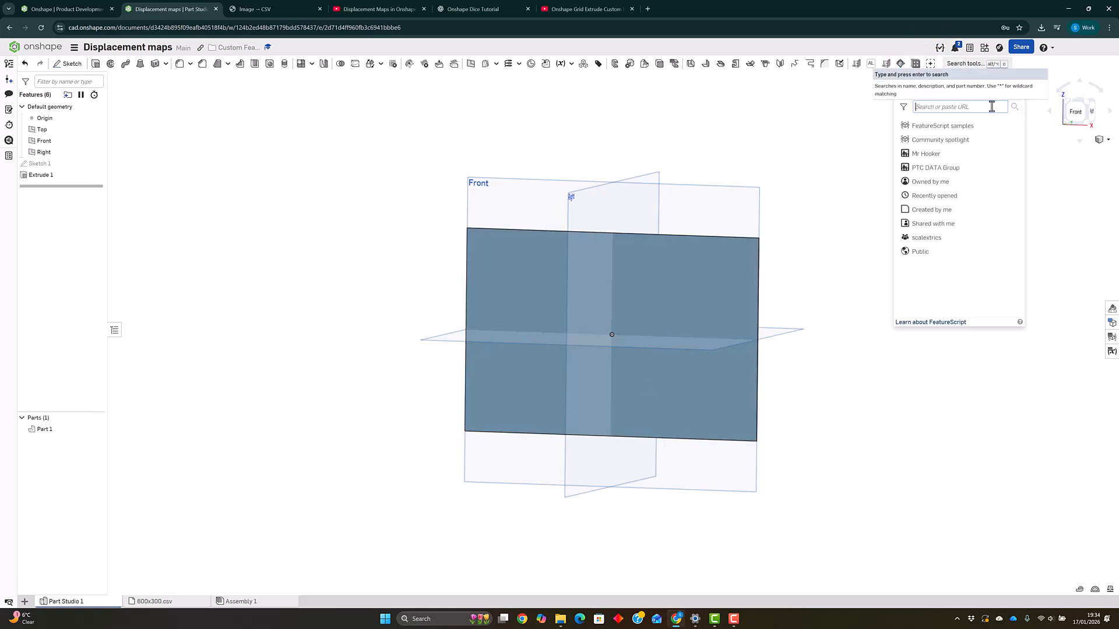
{"action": "type", "text": "displace"}
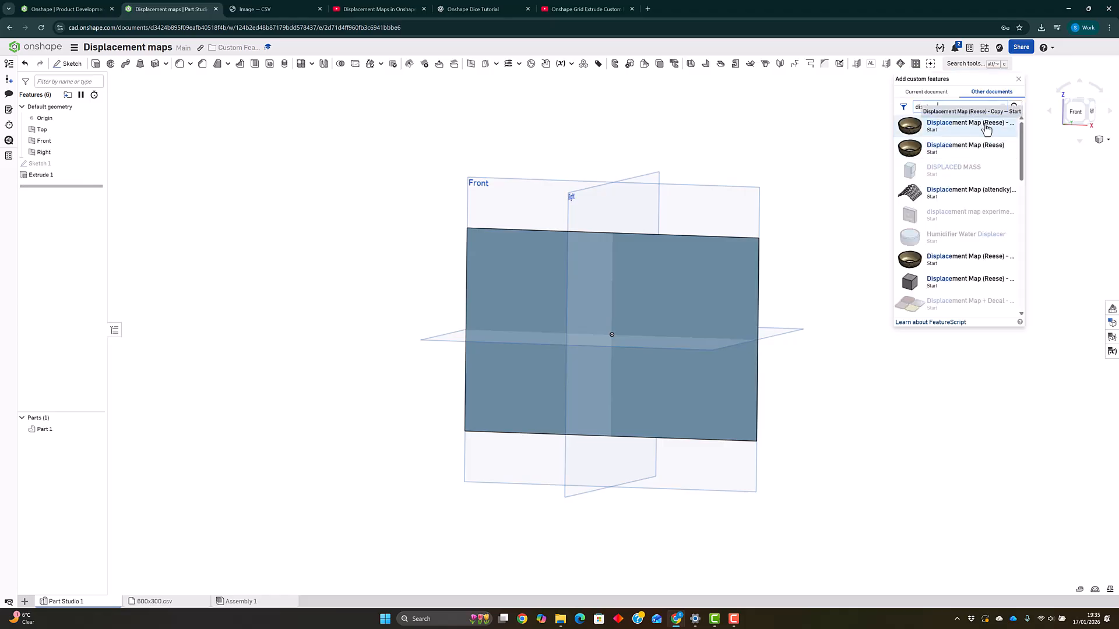
{"action": "left_click", "coordinate": [1019, 80]}
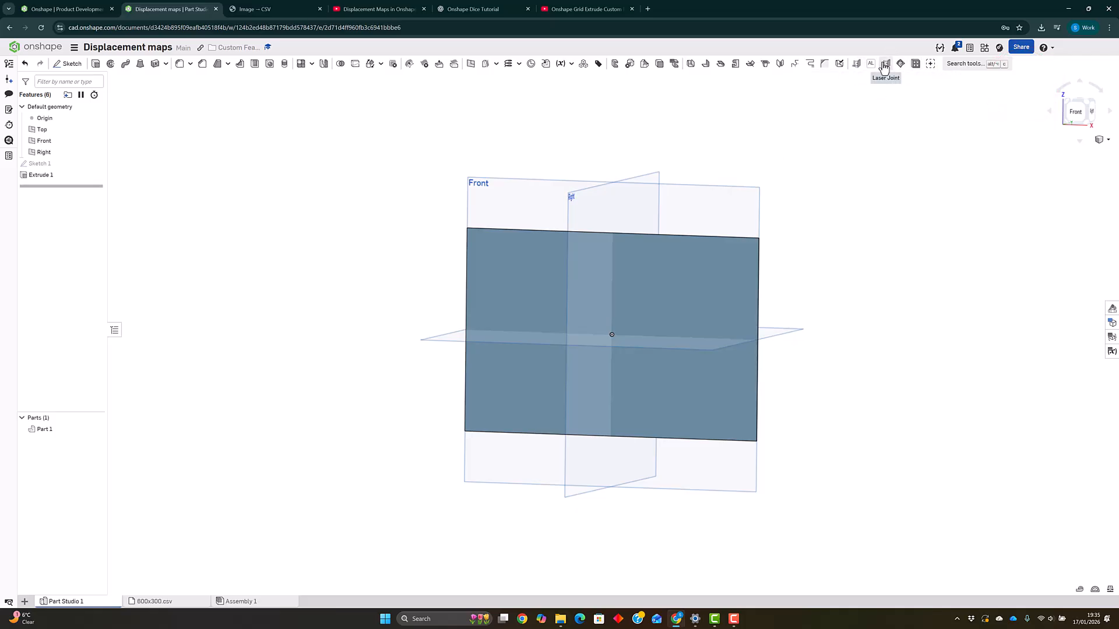
- Start the Displacement map feature and select the plate's front face as the surface to displace
{"action": "mouse_move", "coordinate": [887, 65]}
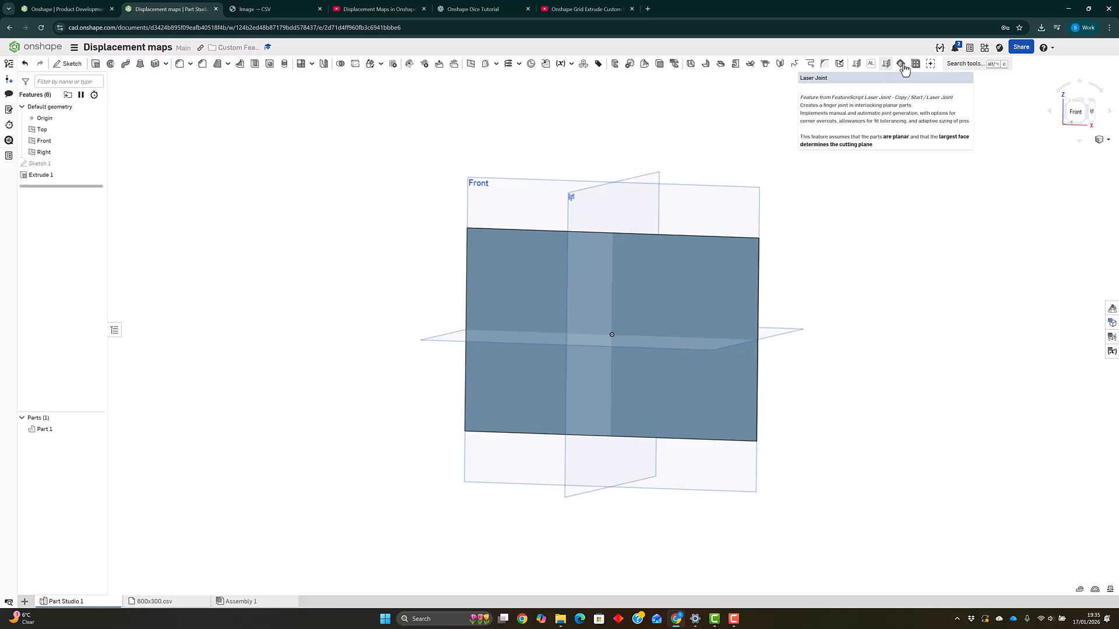
{"action": "left_click", "coordinate": [903, 66]}
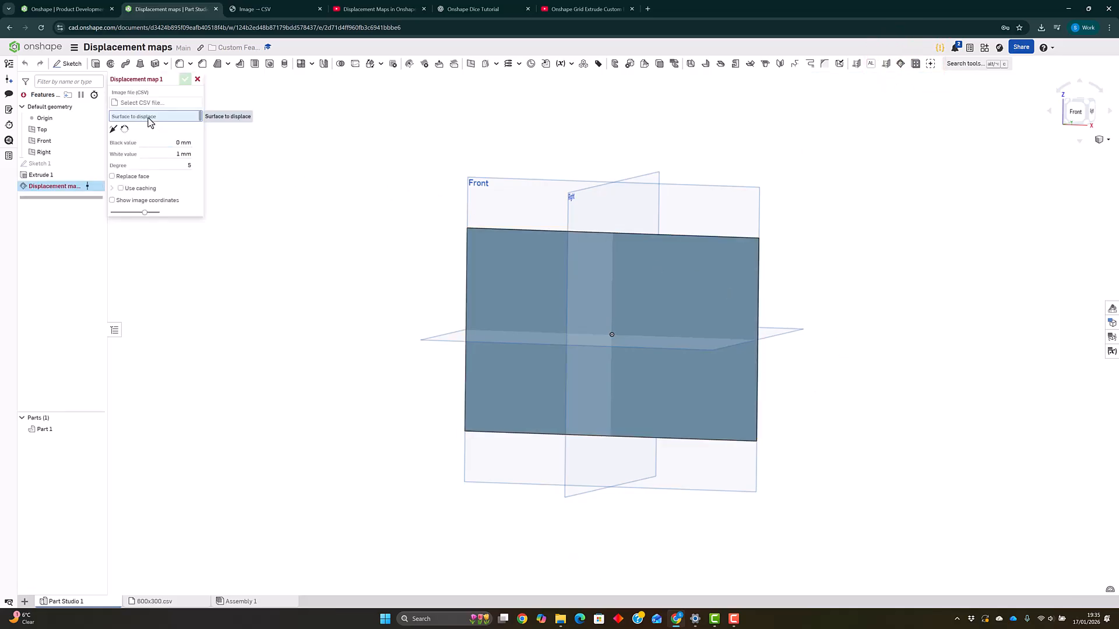
{"action": "left_click", "coordinate": [515, 264]}
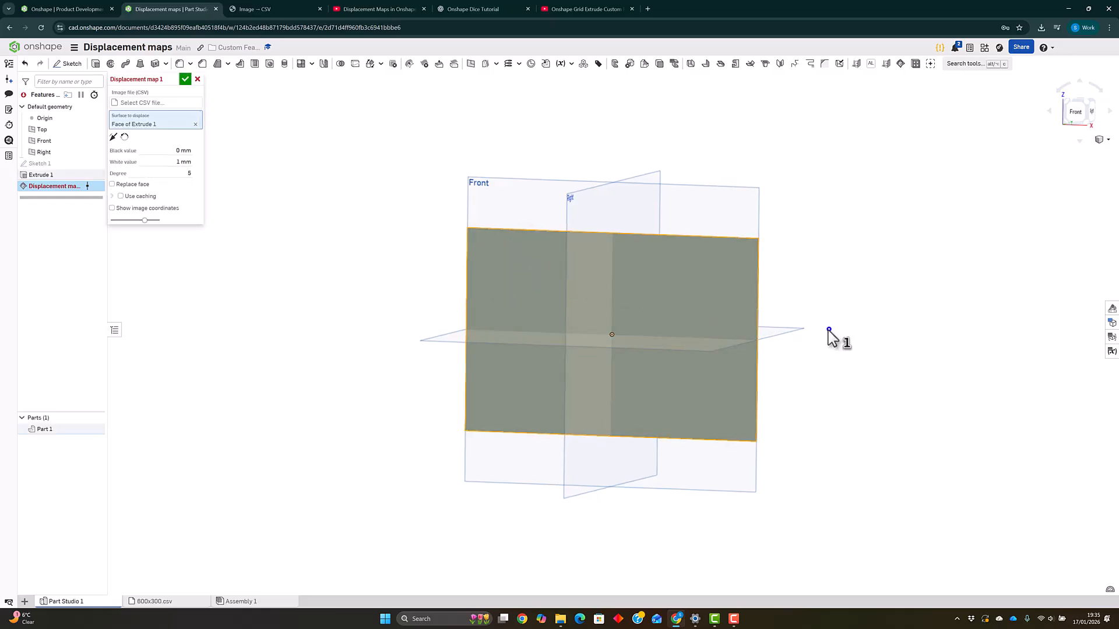
{"action": "right_click_drag", "start_coordinate": [827, 330], "coordinate": [816, 339]}
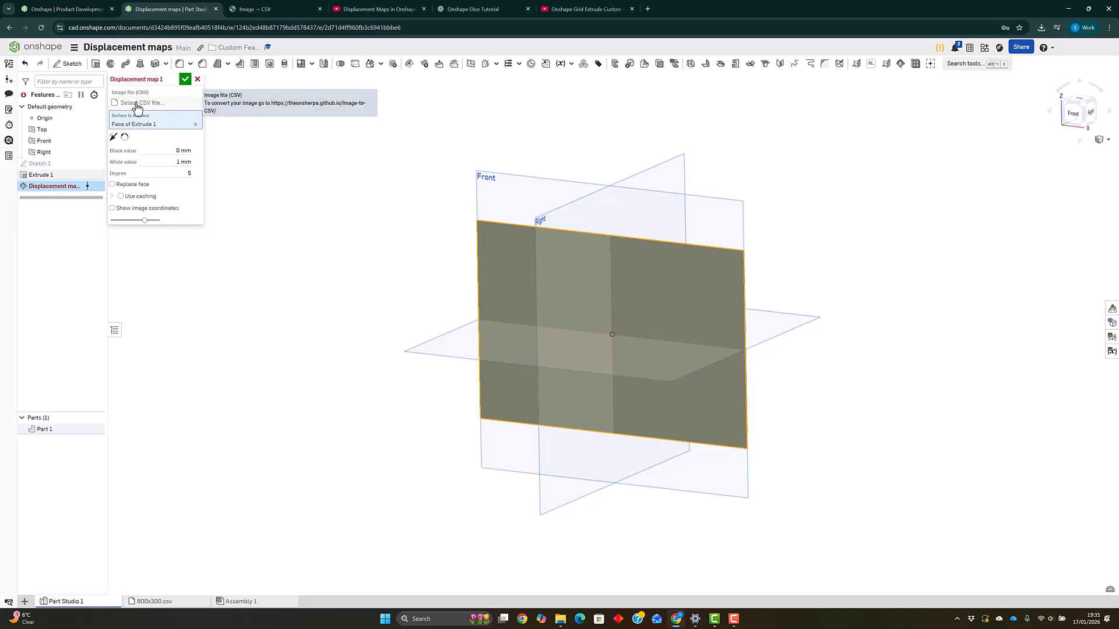
- Open the Image → CSV converter linked in the document notes and choose the 360_F_454396316 JPG image
{"action": "left_click", "coordinate": [9, 95]}
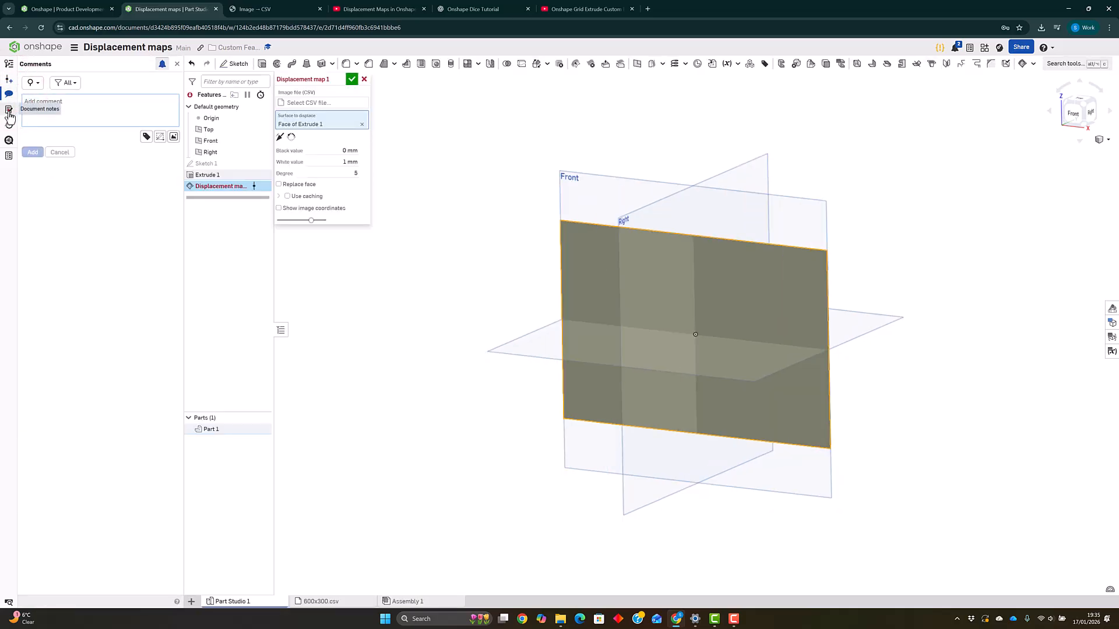
{"action": "left_click", "coordinate": [9, 111]}
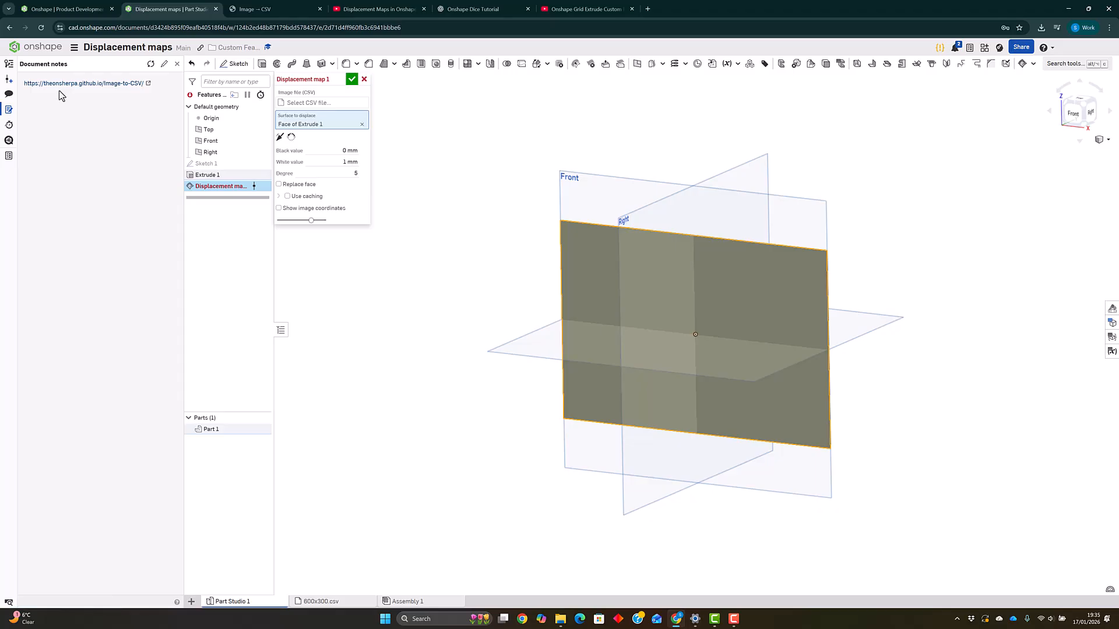
{"action": "left_click", "coordinate": [280, 8]}
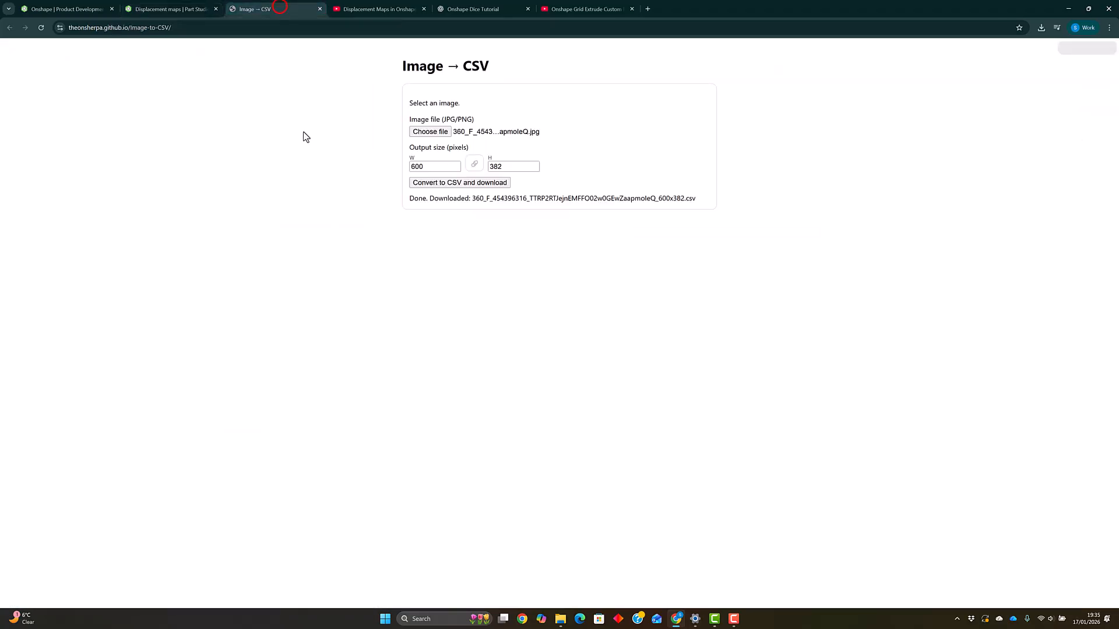
{"action": "left_click", "coordinate": [287, 101]}
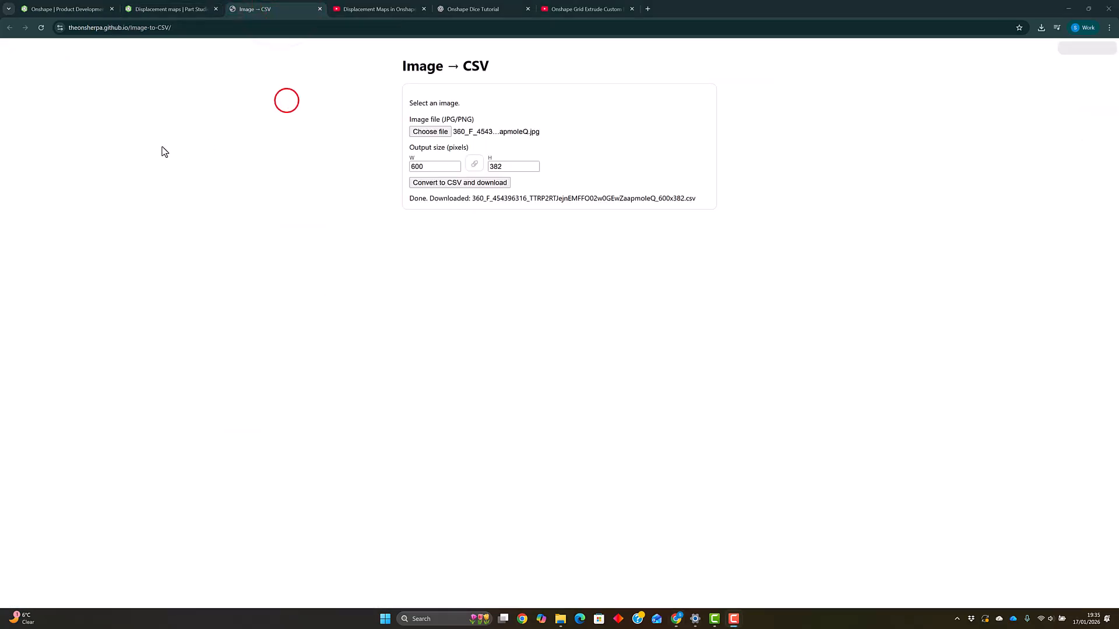
{"action": "left_click", "coordinate": [441, 133]}
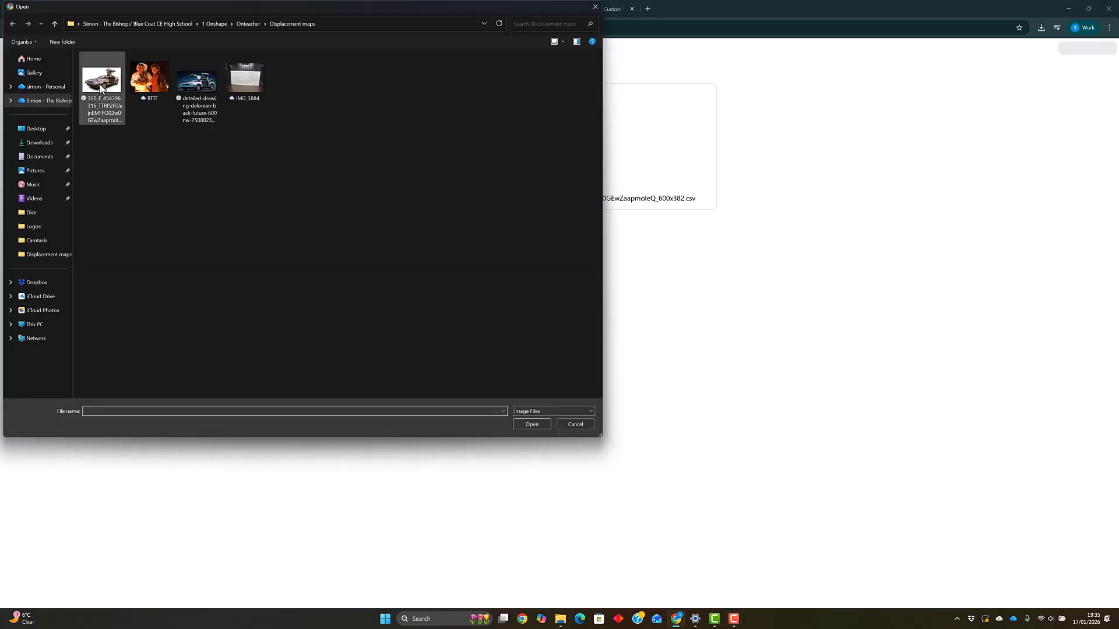
{"action": "left_click", "coordinate": [101, 88]}
{"action": "left_click", "coordinate": [541, 425]}
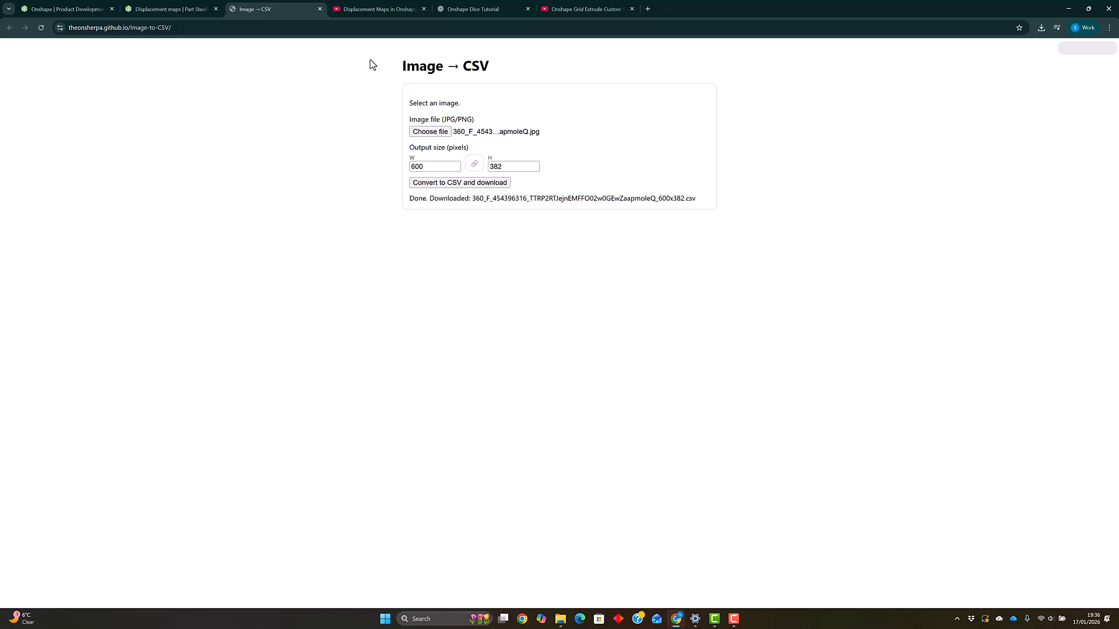
- Return to the Part Studio and close the document notes panel
{"action": "left_click", "coordinate": [169, 9]}
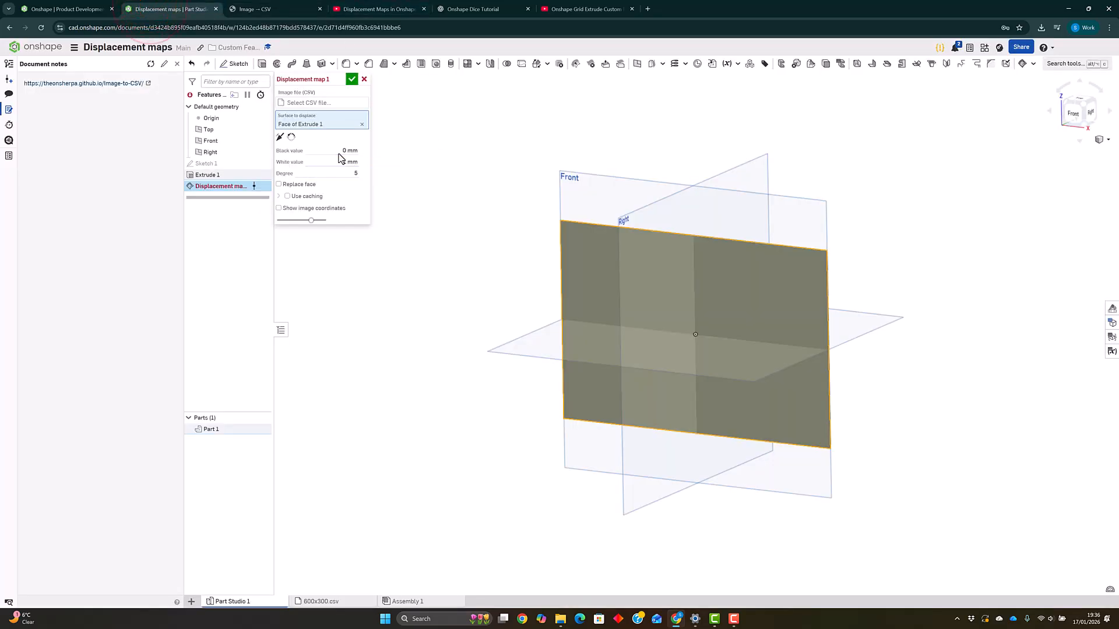
{"action": "left_click", "coordinate": [162, 125]}
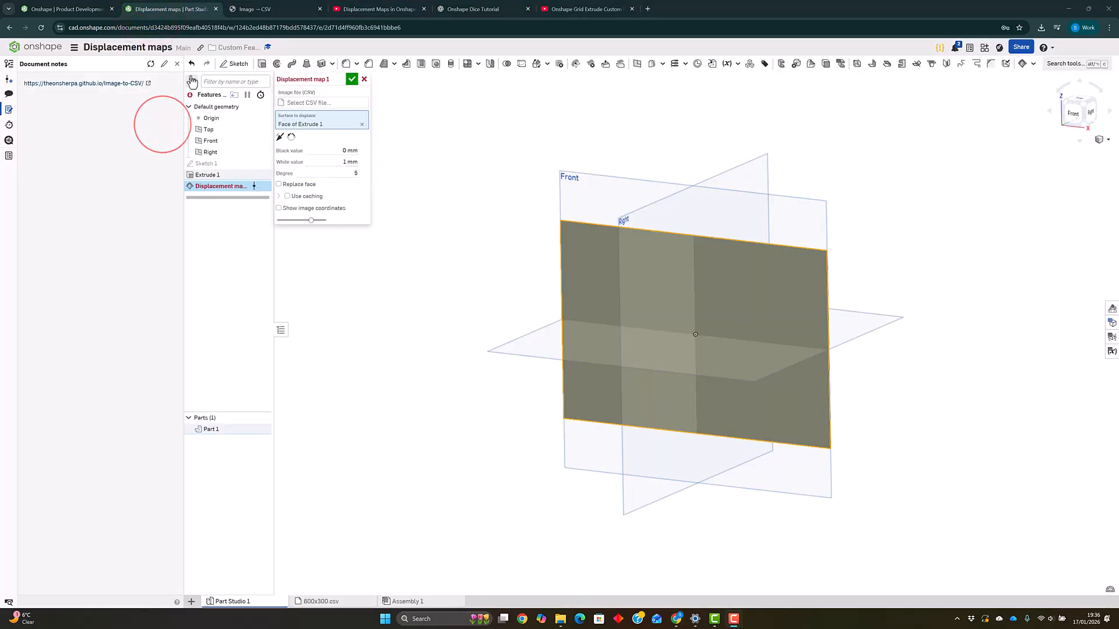
{"action": "left_click", "coordinate": [177, 64]}
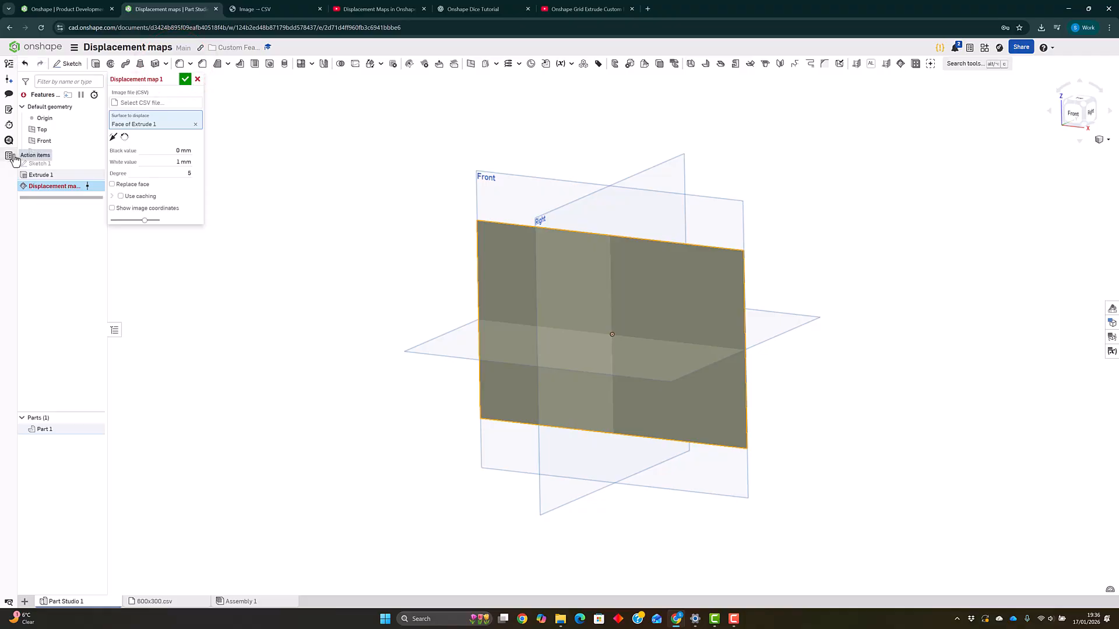
- Choose 600x300.csv from the current document as the displacement map's image file
{"action": "left_click", "coordinate": [174, 103]}
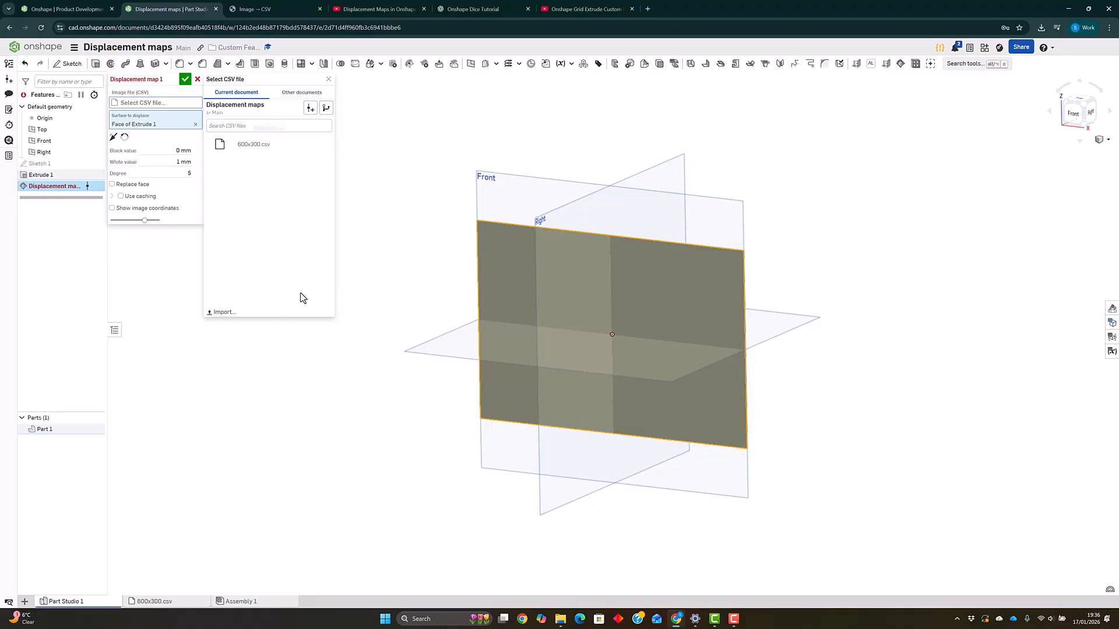
{"action": "left_click", "coordinate": [285, 301]}
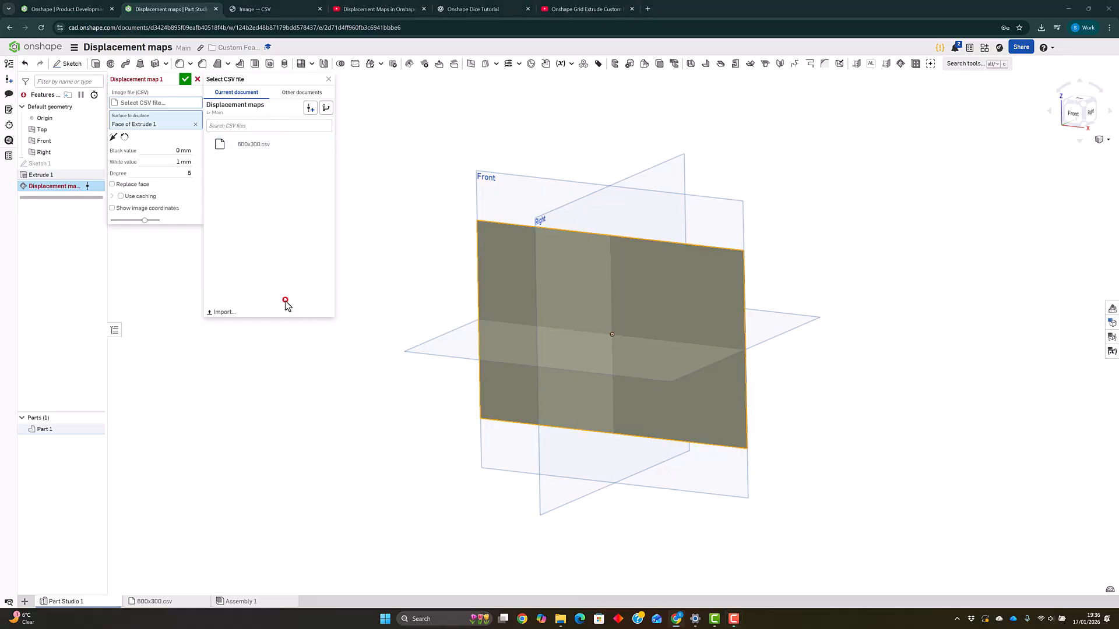
{"action": "left_click", "coordinate": [219, 313]}
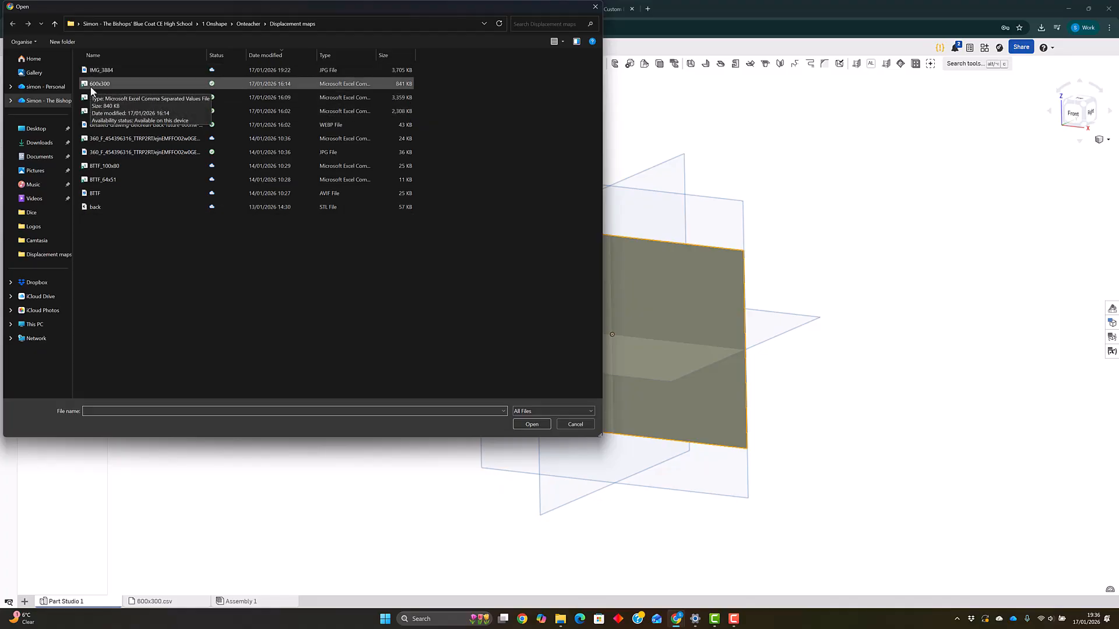
{"action": "left_click", "coordinate": [595, 7]}
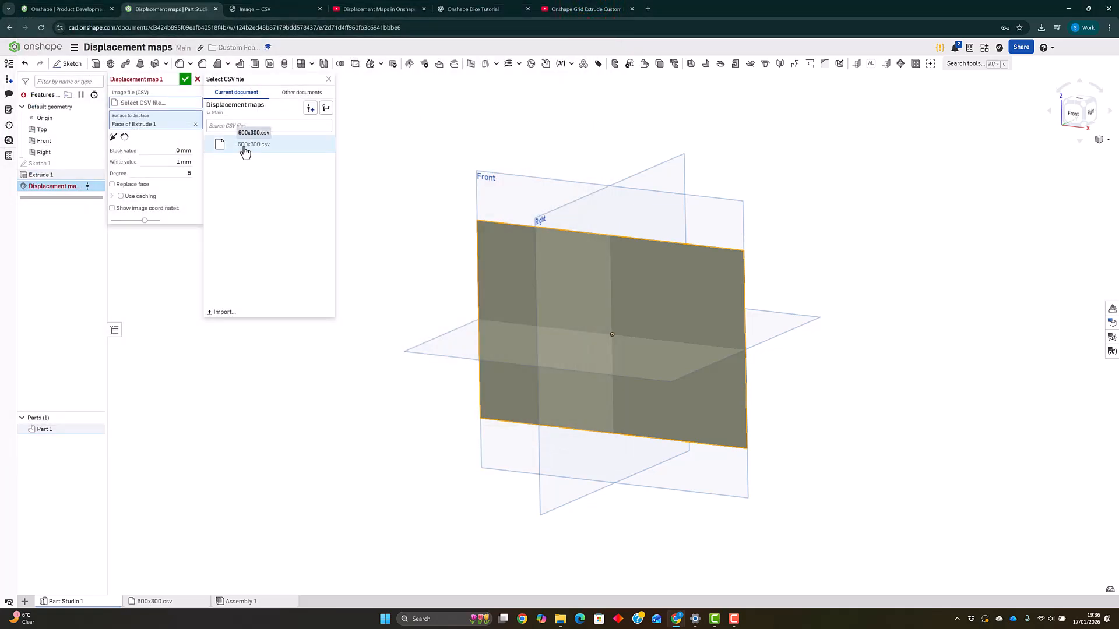
{"action": "left_click", "coordinate": [244, 146]}
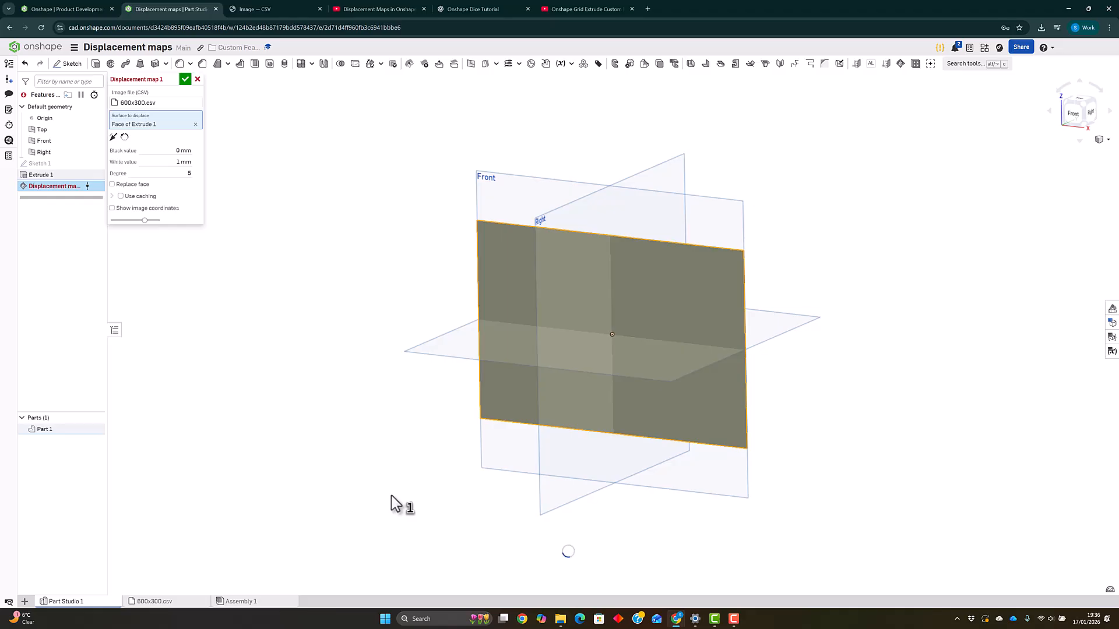
{"action": "left_click", "coordinate": [410, 425]}
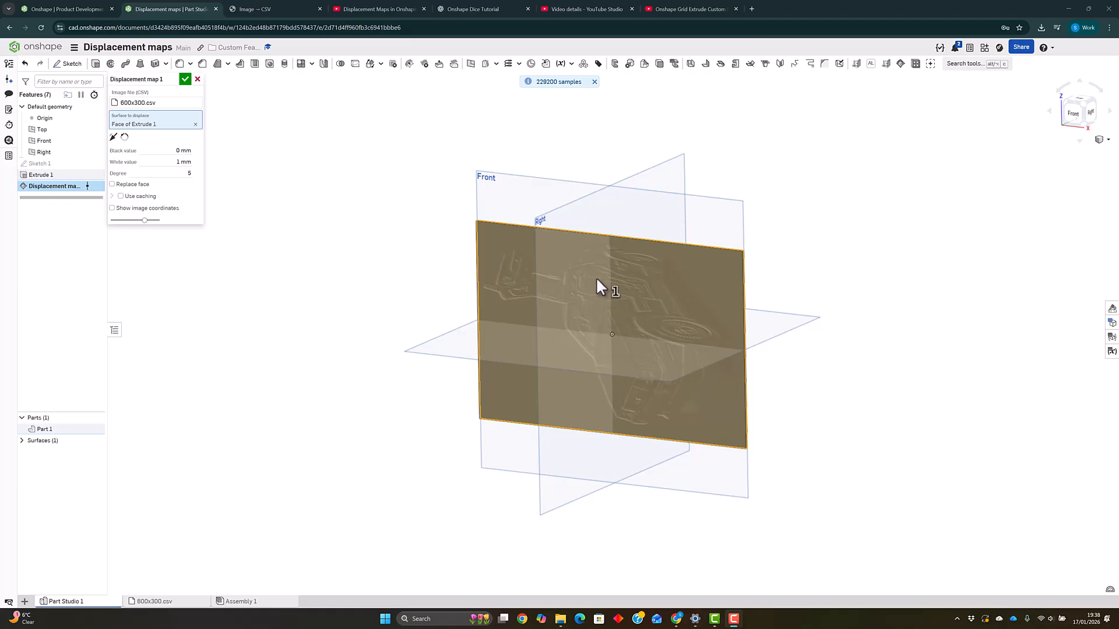
- Reorient the map's secondary axis and set the black value to 1 mm, white value to 2 mm and degree to 2
{"action": "left_click", "coordinate": [126, 138]}
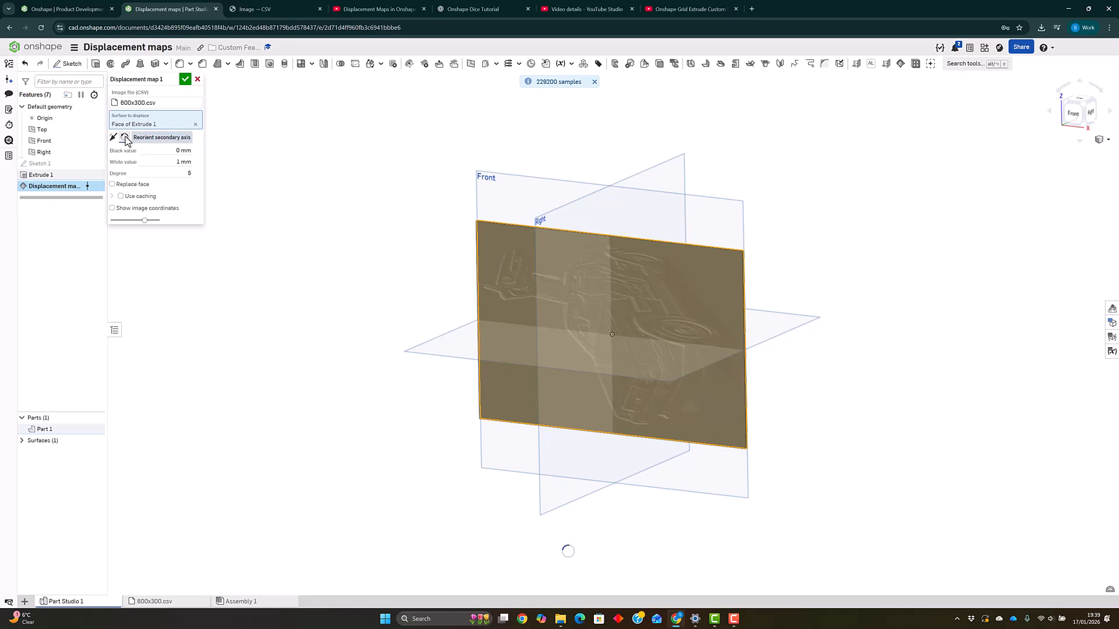
{"action": "left_click", "coordinate": [178, 150]}
{"action": "type", "text": "1"}
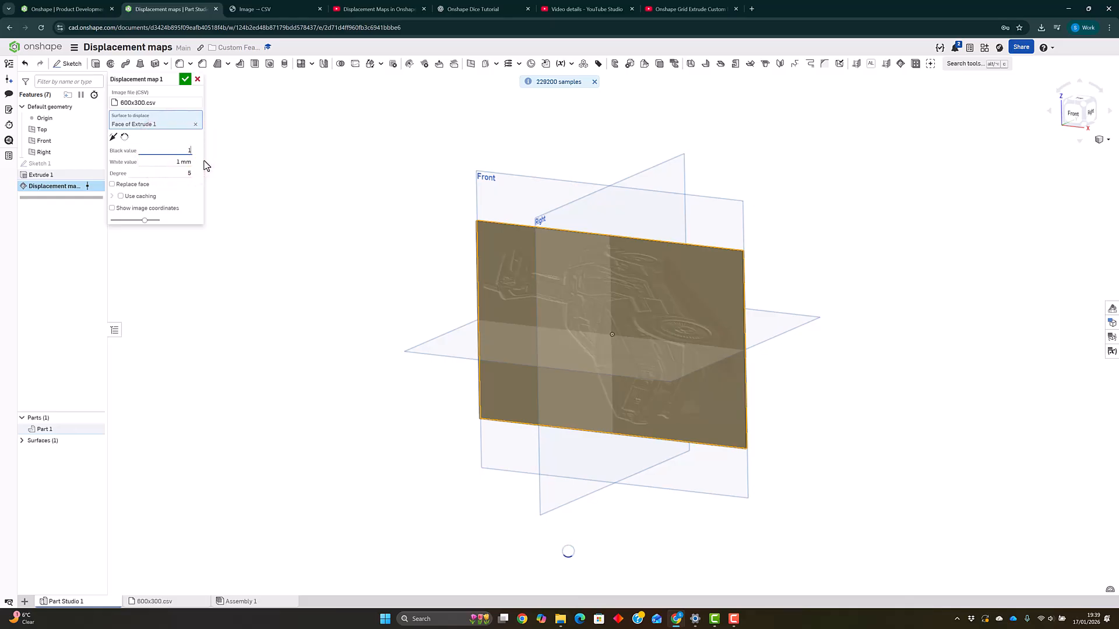
{"action": "left_click", "coordinate": [178, 163]}
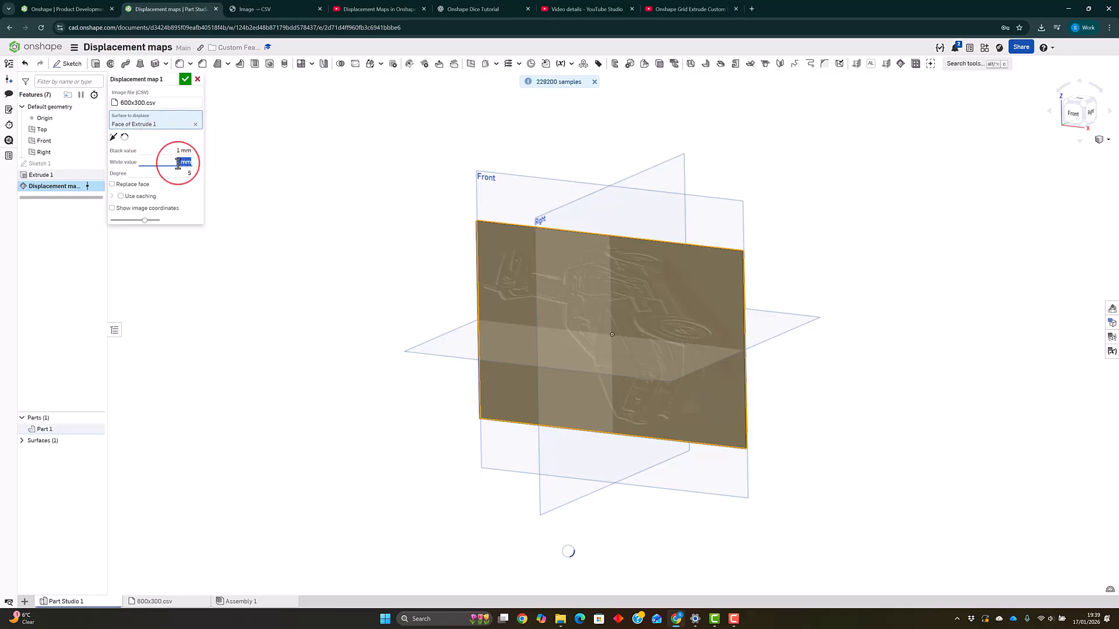
{"action": "type", "text": "2"}
{"action": "left_click", "coordinate": [181, 173]}
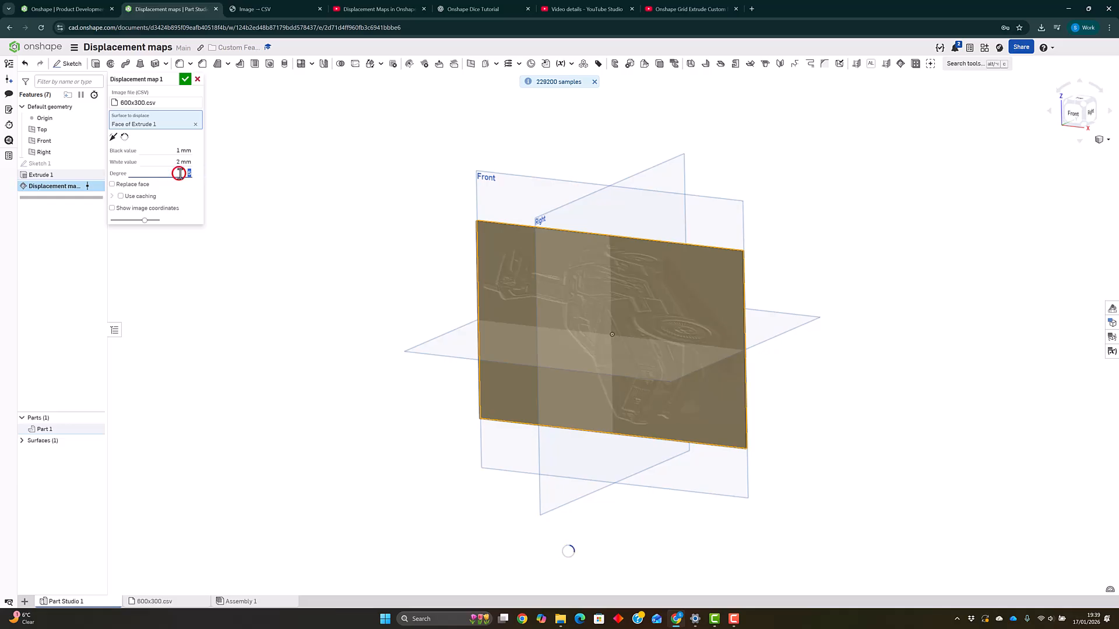
{"action": "type", "text": "2"}
{"action": "left_click", "coordinate": [422, 429]}
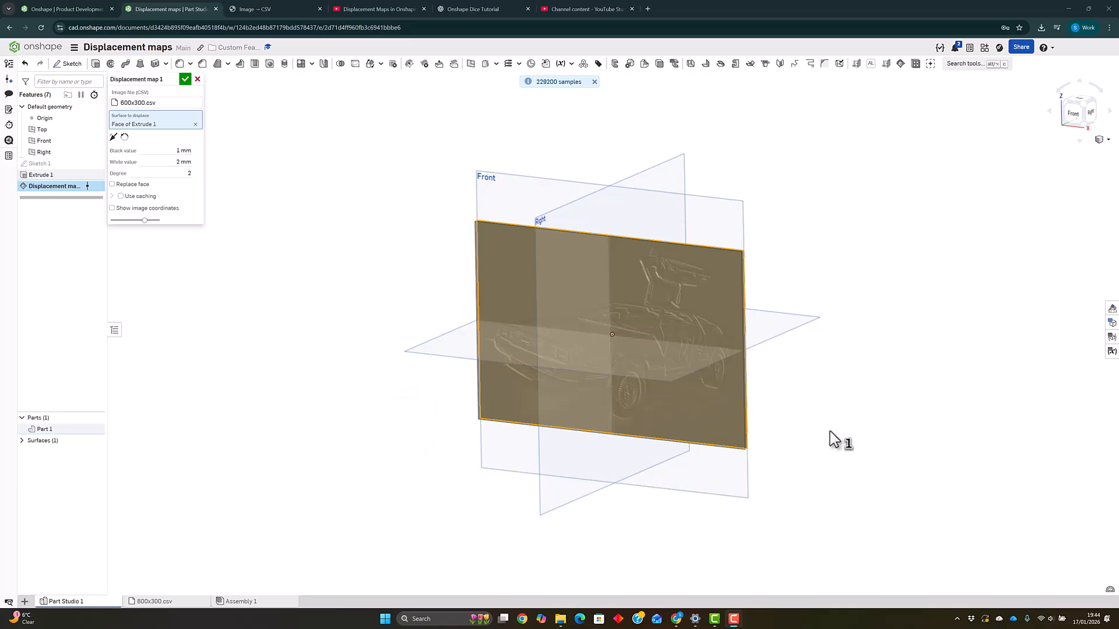
- Confirm the Displacement map feature
{"action": "right_click_drag", "start_coordinate": [834, 438], "coordinate": [861, 386]}
{"action": "left_click", "coordinate": [434, 291]}
{"action": "left_click", "coordinate": [406, 276]}
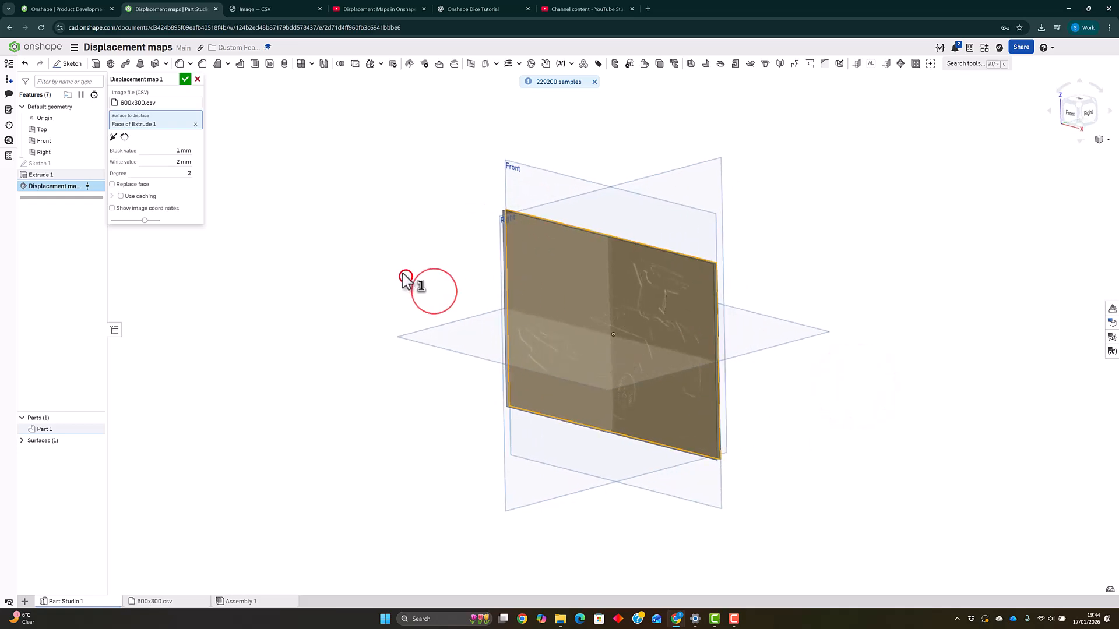
{"action": "left_click", "coordinate": [399, 270]}
{"action": "left_click", "coordinate": [184, 79]}
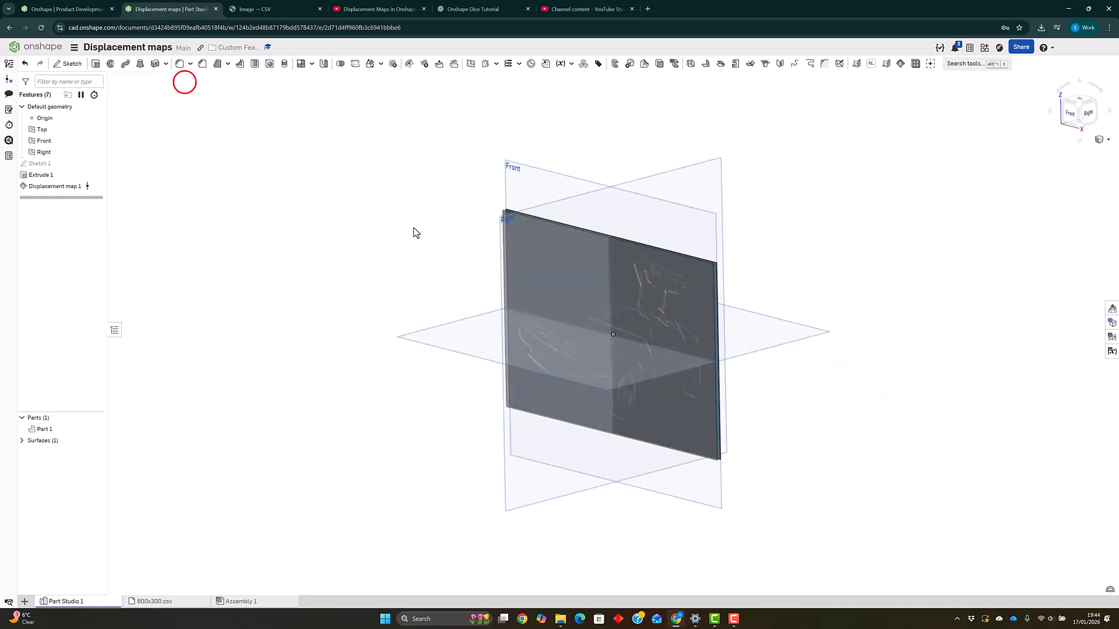
- Export Part 1 as a STEP file named Part Studio 1 - Part 1 for download
{"action": "key", "text": "shift+1"}
{"action": "right_click_drag", "start_coordinate": [523, 241], "coordinate": [509, 268]}
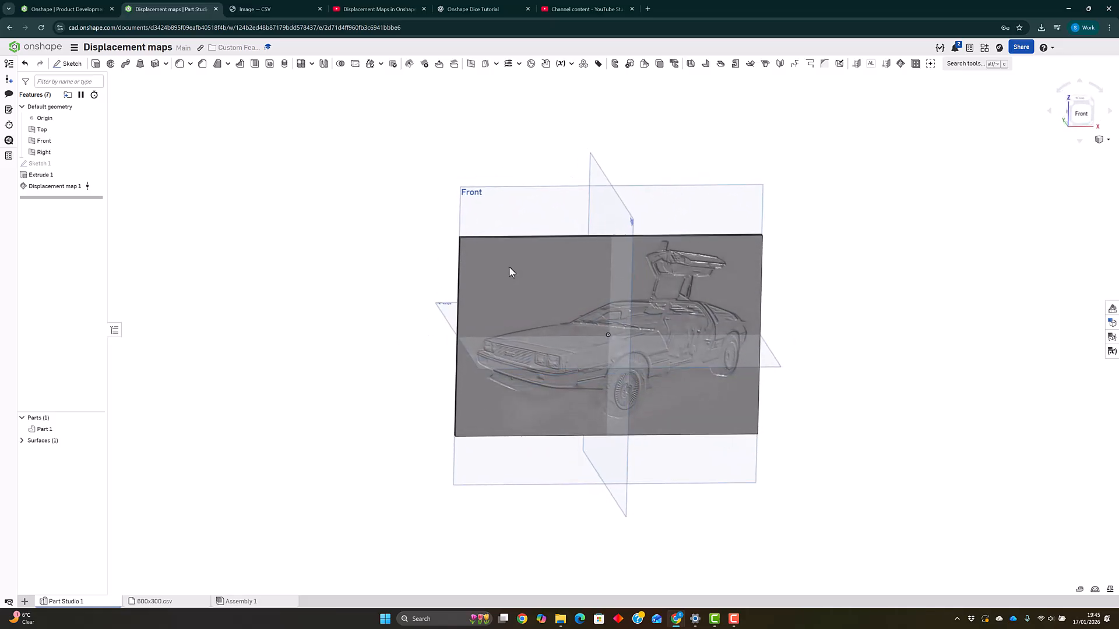
{"action": "right_click", "coordinate": [43, 429]}
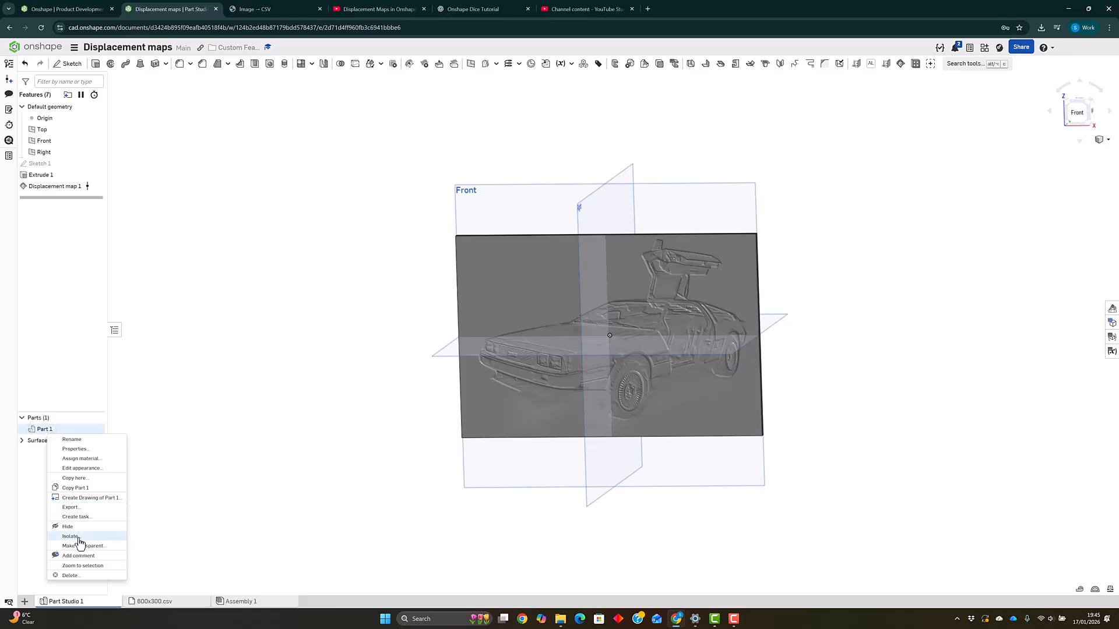
{"action": "left_click", "coordinate": [78, 507]}
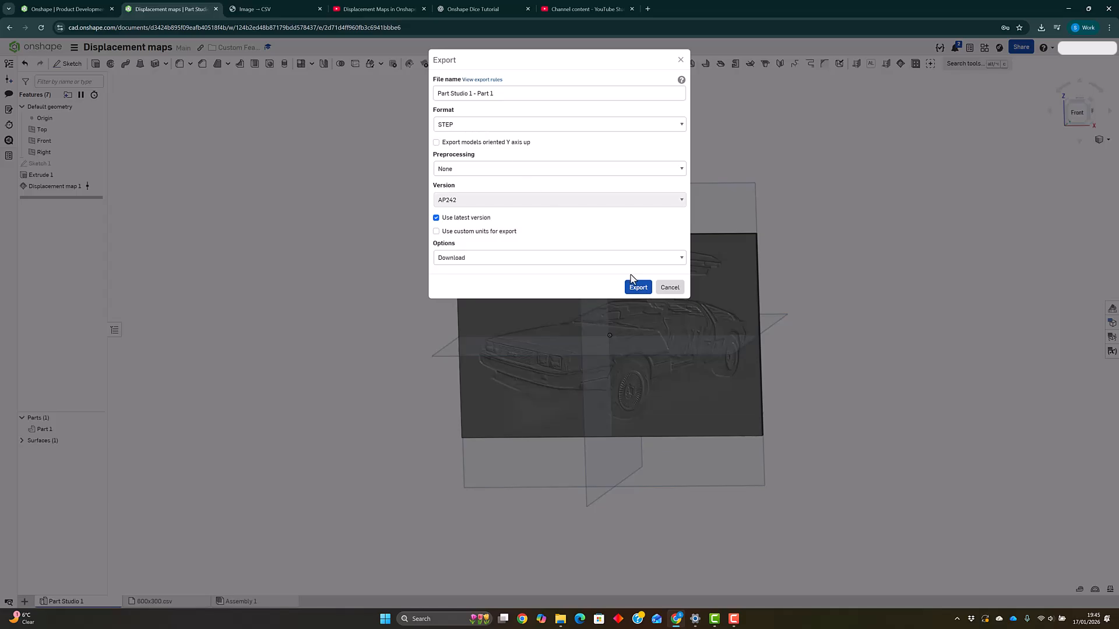
{"action": "left_click", "coordinate": [639, 291]}
{"action": "left_click", "coordinate": [670, 288]}
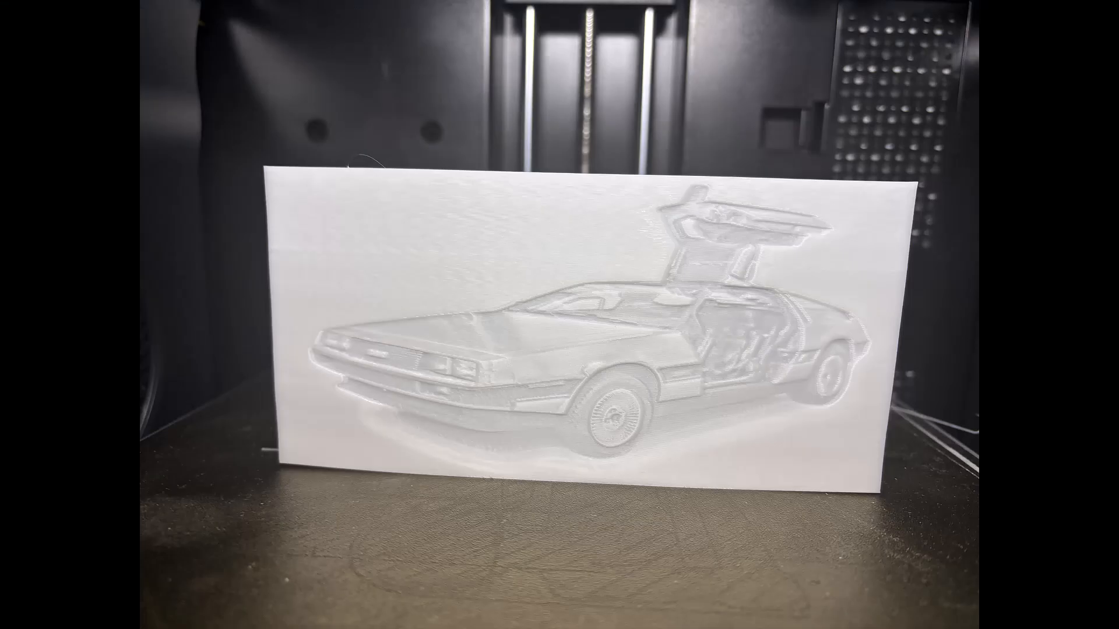